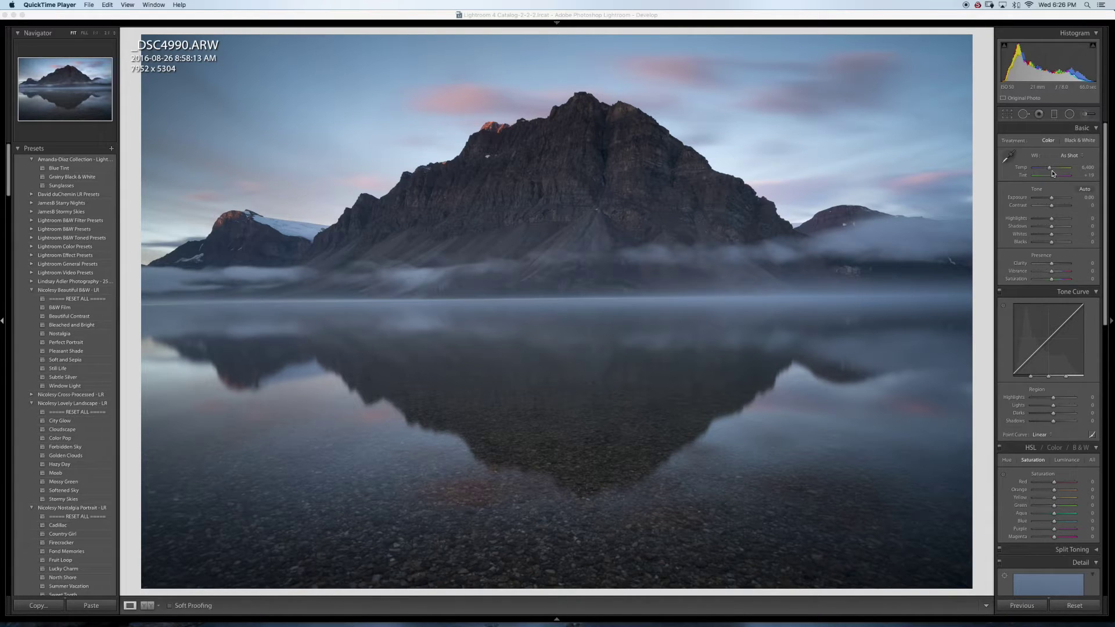
Warm the photo's white balance to a Temp of 8,580 and a Tint of +42
drag(1050, 169, 1054, 169)
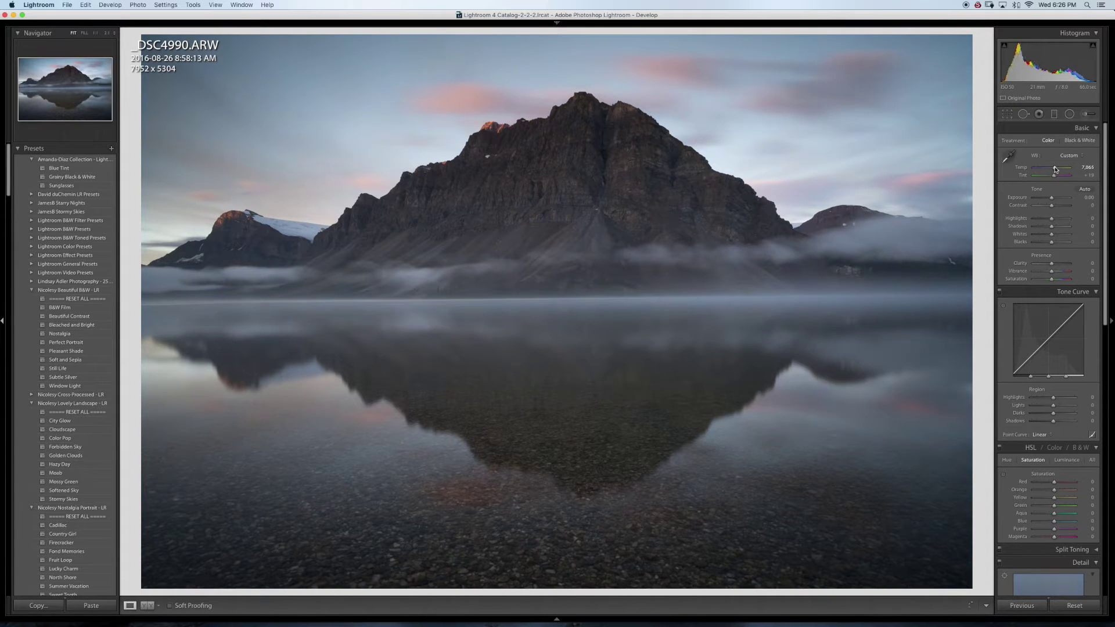
drag(1057, 170, 1055, 170)
drag(1055, 170, 1057, 170)
drag(1054, 177, 1057, 178)
click(1042, 220)
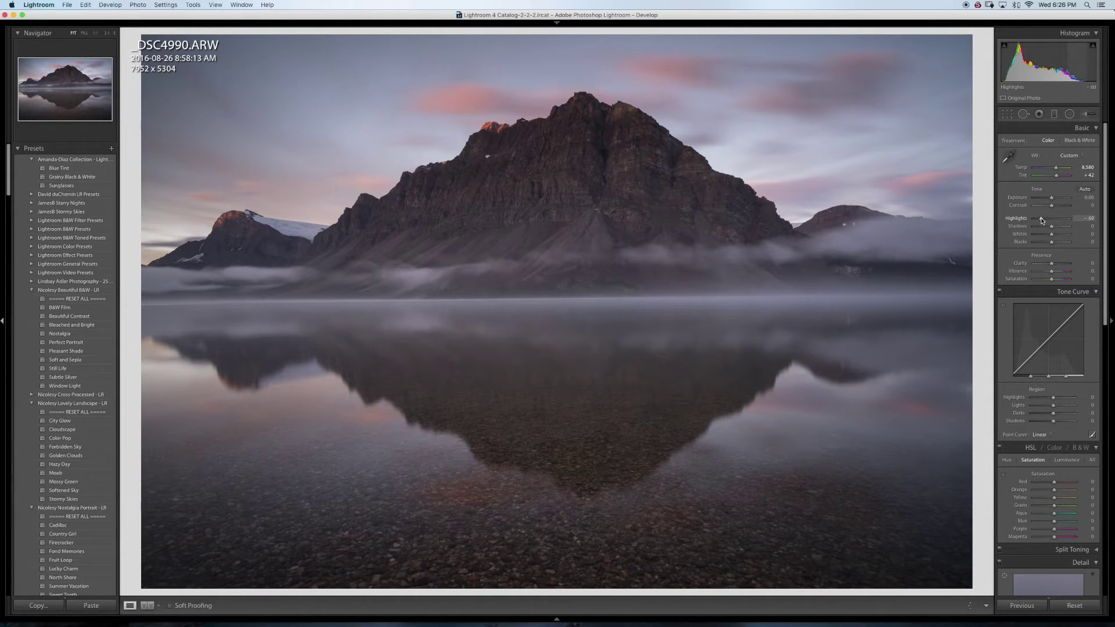
double_click(1042, 220)
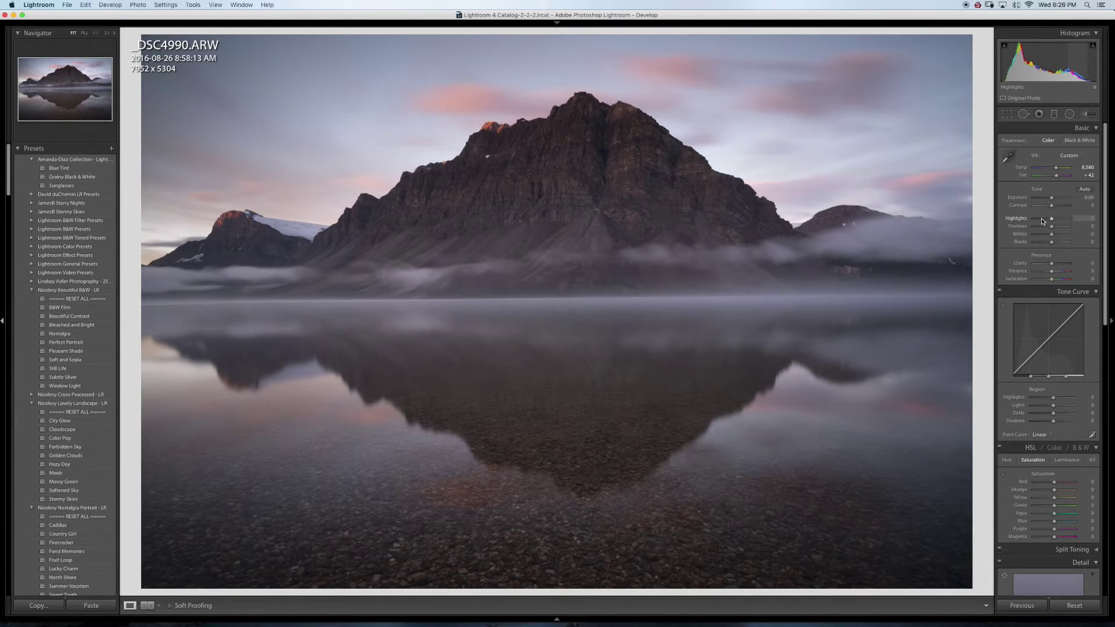
click(1041, 220)
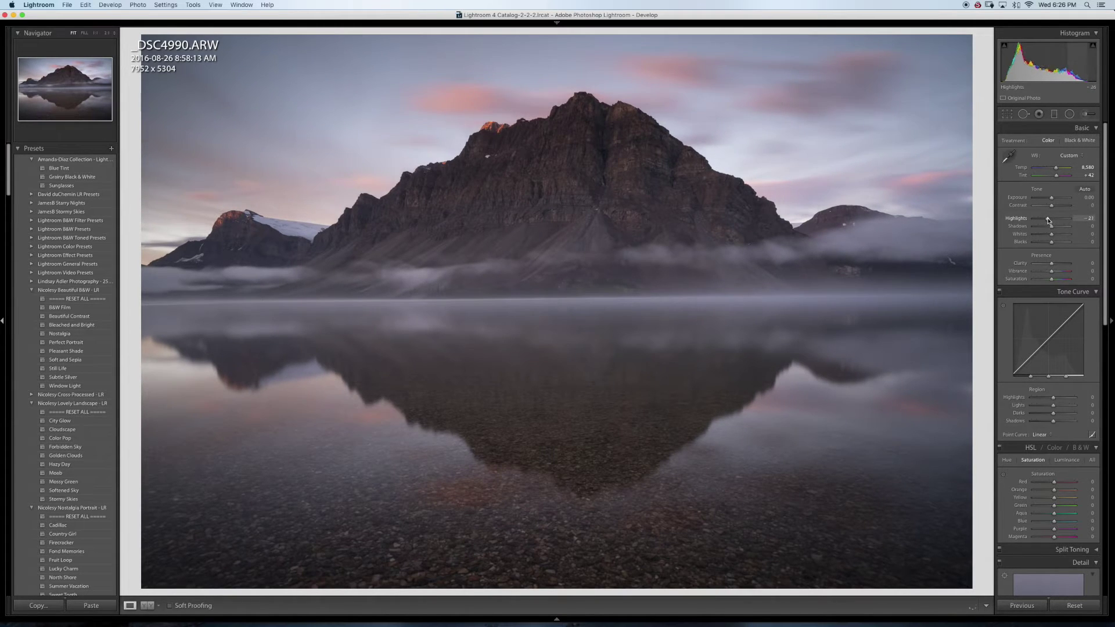
double_click(1045, 217)
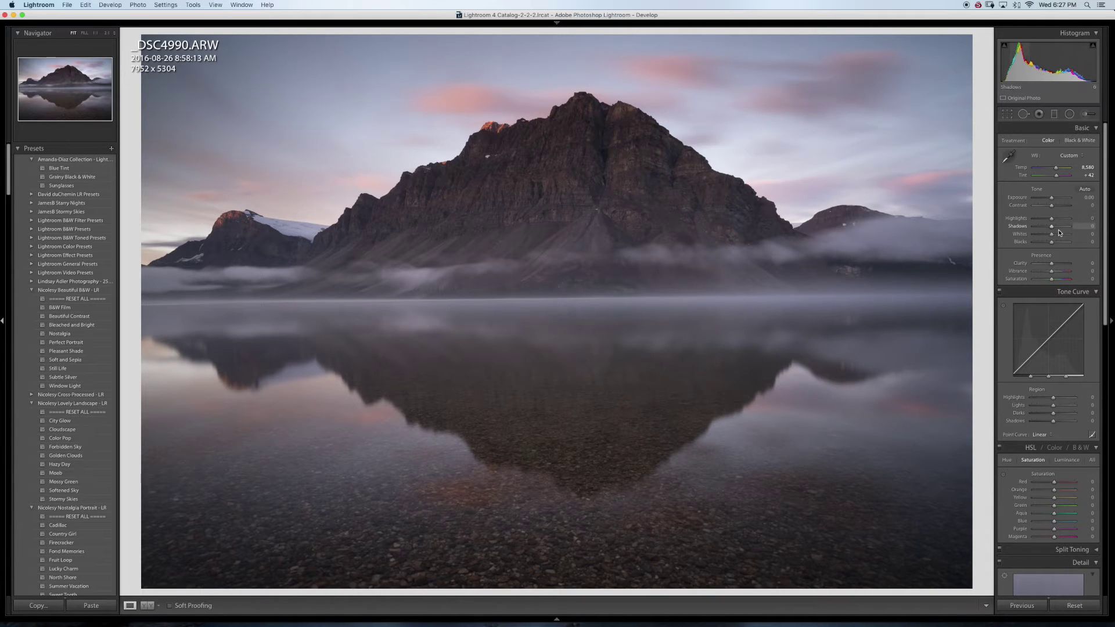
Adjust the tonal range with Shadows at +81, Whites at +32 and Blacks at -21
drag(1052, 229, 1067, 230)
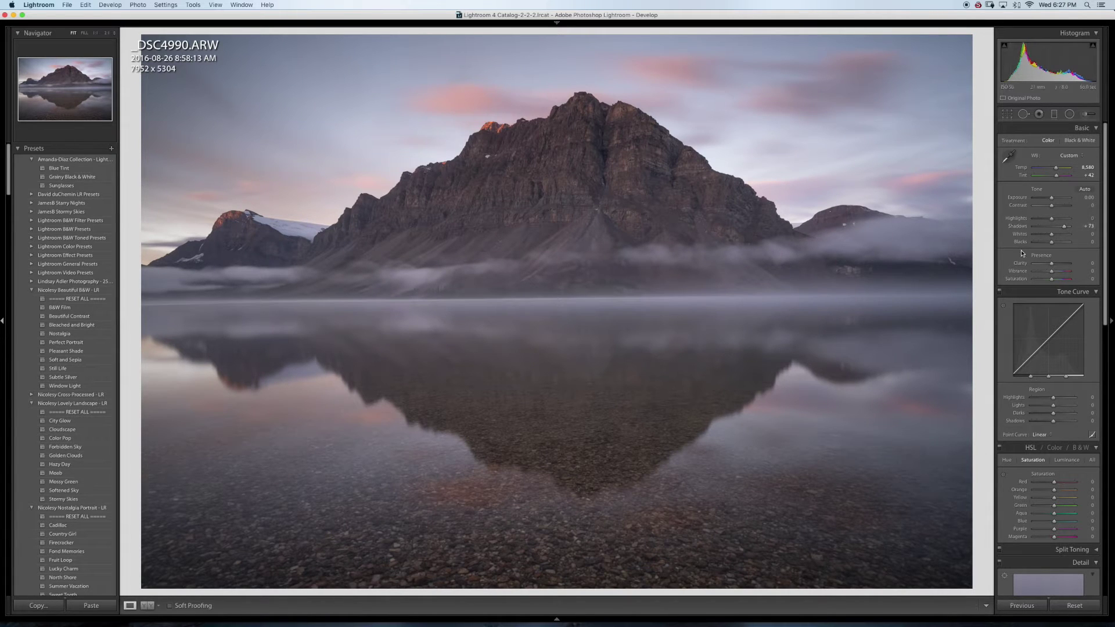
key(alt)
mouse_move(1052, 238)
mouse_down()
mouse_move(1063, 235)
mouse_move(1049, 247)
mouse_up()
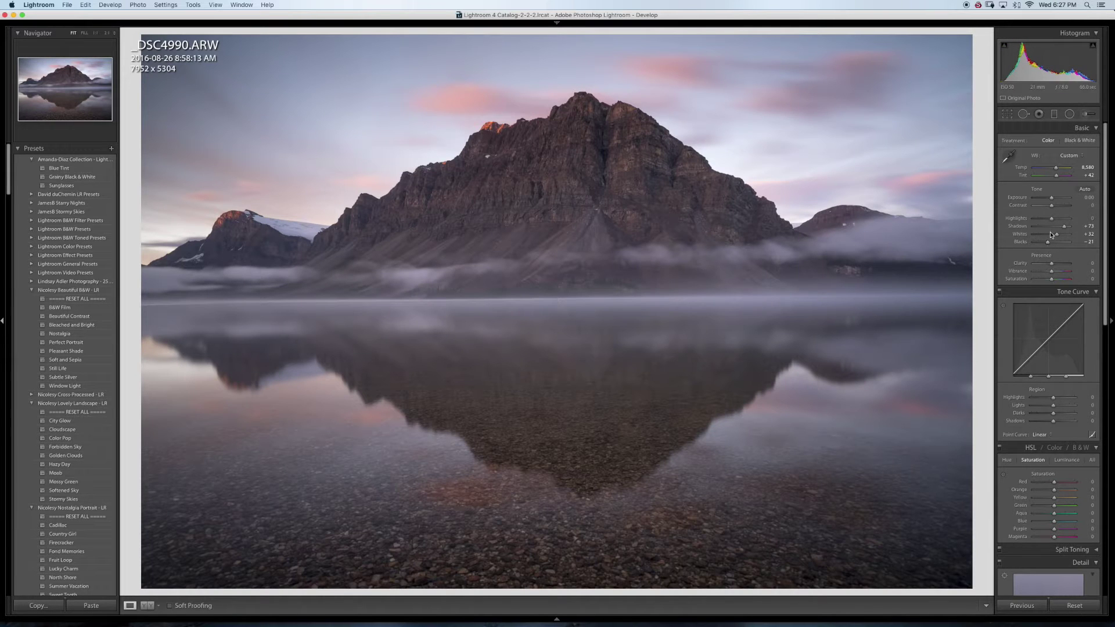
drag(1064, 228, 1066, 229)
Set the photo's Clarity to -10, Vibrance to +26 and Saturation to +33
drag(1052, 266, 1048, 267)
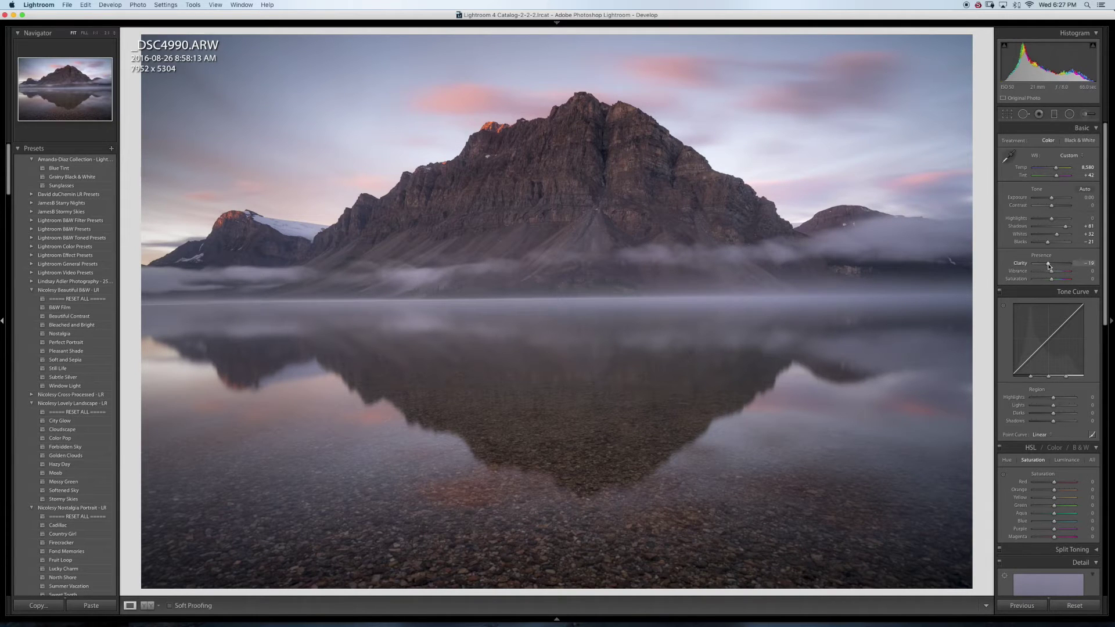
drag(1050, 266, 1048, 268)
drag(1049, 264, 1050, 265)
drag(1052, 274, 1056, 280)
Apply a darkening graduated filter from the upper sky to just below the mountain peak, and cool its Temp to -13
click(1054, 115)
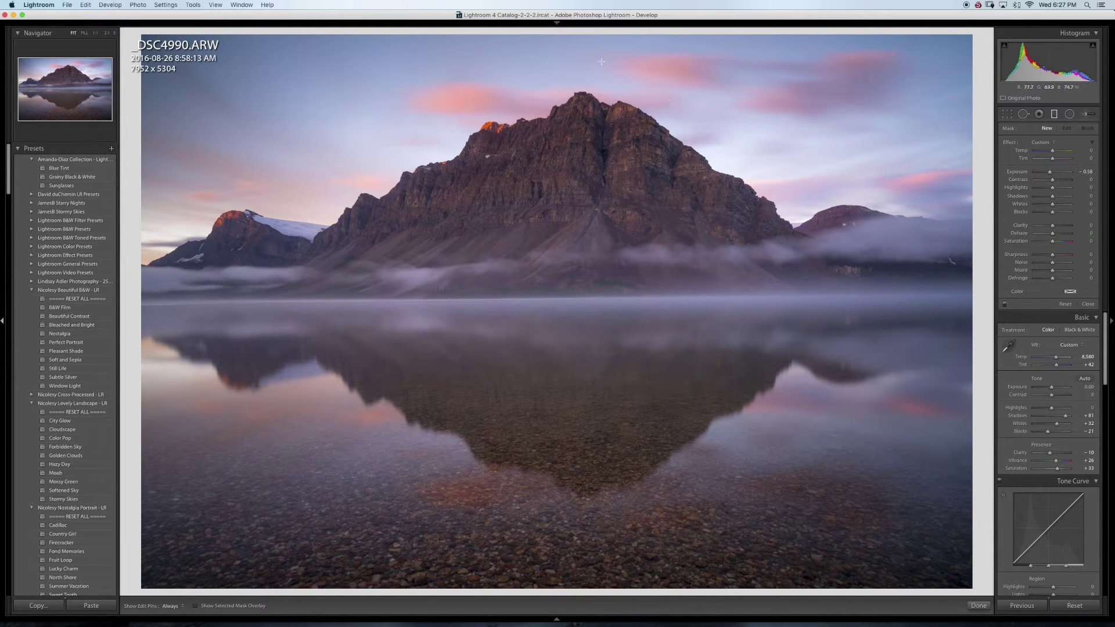
drag(601, 35, 602, 149)
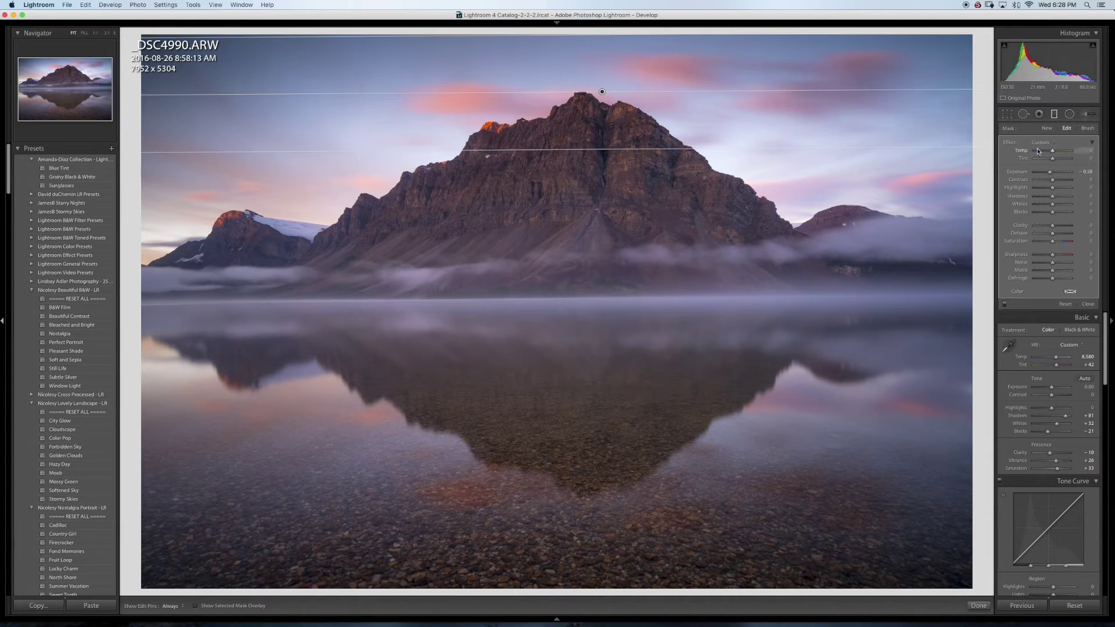
drag(1048, 152, 1051, 155)
drag(601, 91, 601, 87)
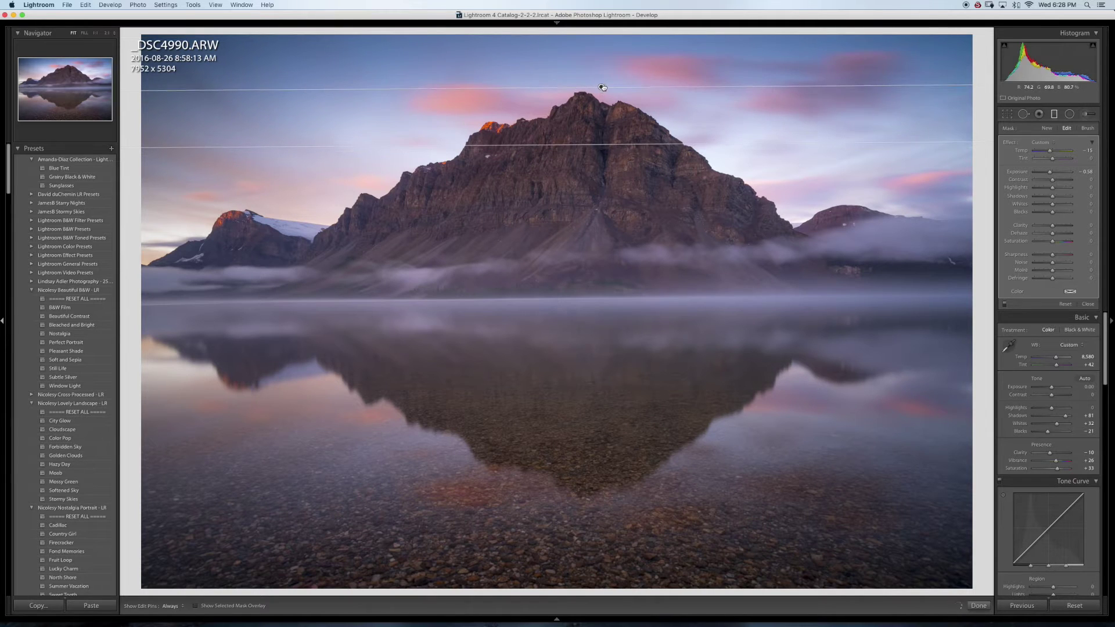
click(1052, 117)
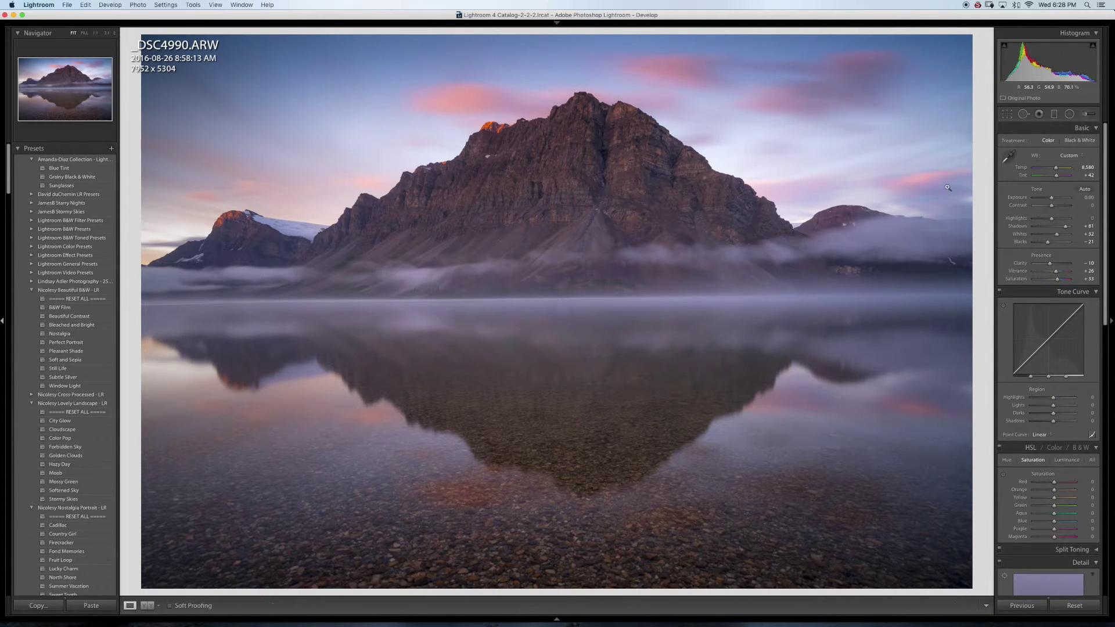
Compare the edited photo with its unedited version several times
key(backslash)
key(backslash)
click(1023, 114)
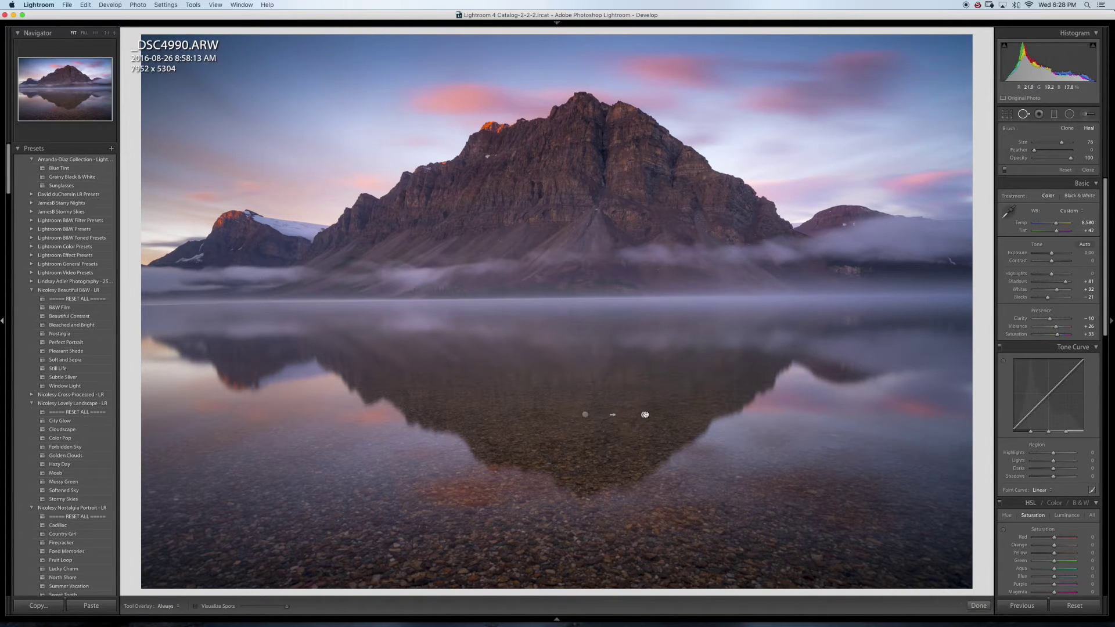
click(1023, 115)
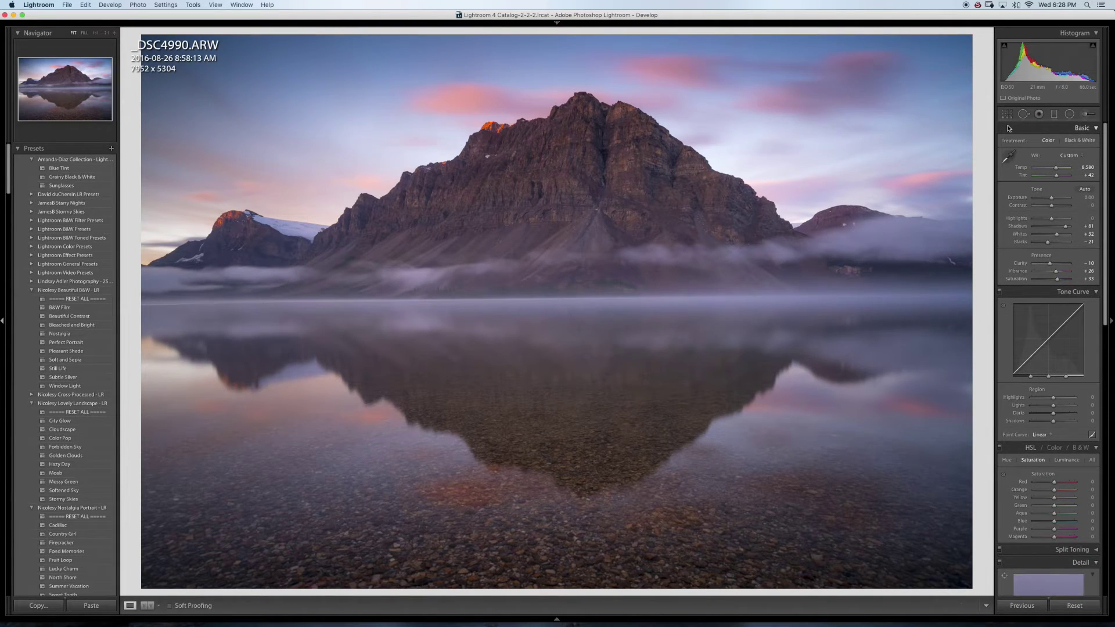
key(backslash)
key(backslash)
key(backslash)
key(backslash)
key(backslash)
key(backslash)
key(backslash)
key(backslash)
Add contrast in the Tone Curve by setting Darks to -12 and Lights to +8
drag(1102, 261, 1102, 296)
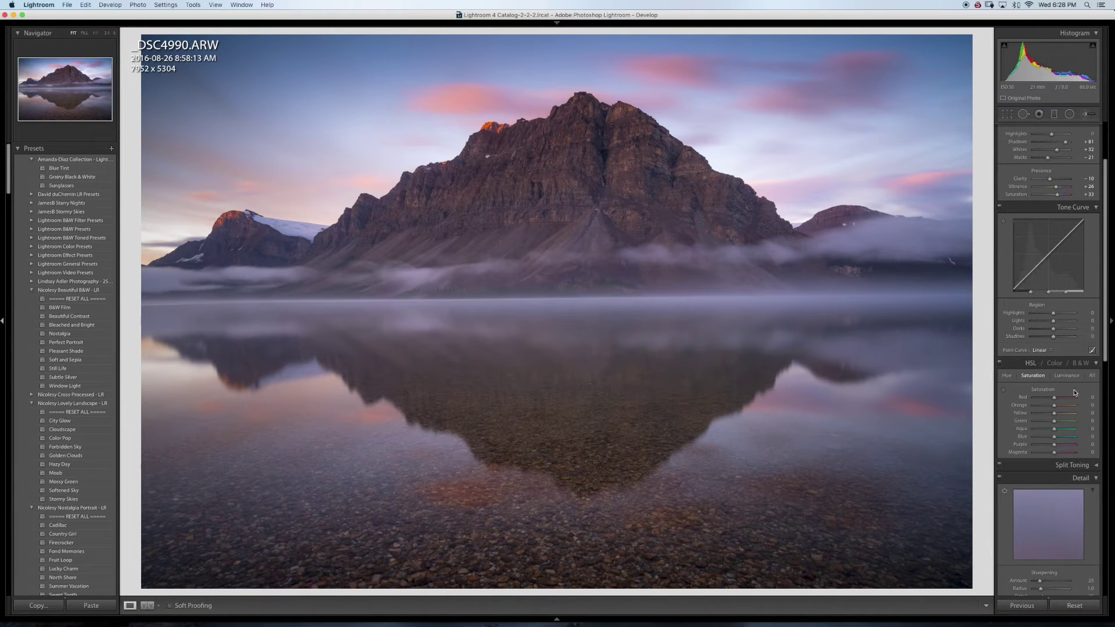
drag(1035, 267, 1059, 248)
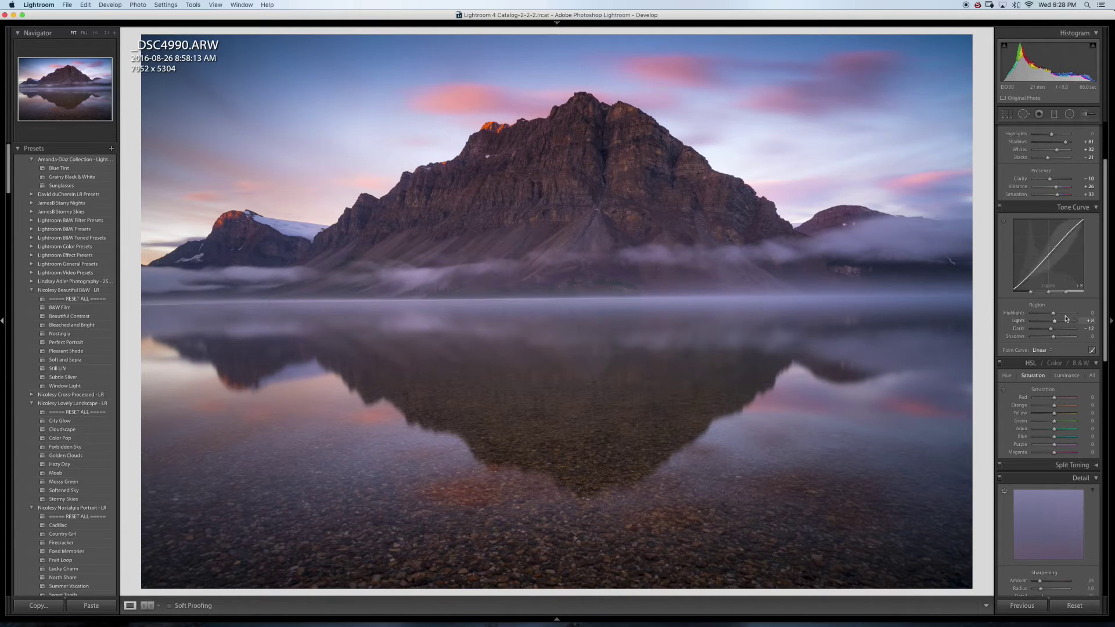
Raise the color saturation to Red +18, Orange +17, Yellow +14, Blue +12, Purple +17 and Magenta +13
scroll(1102, 292, down, 3)
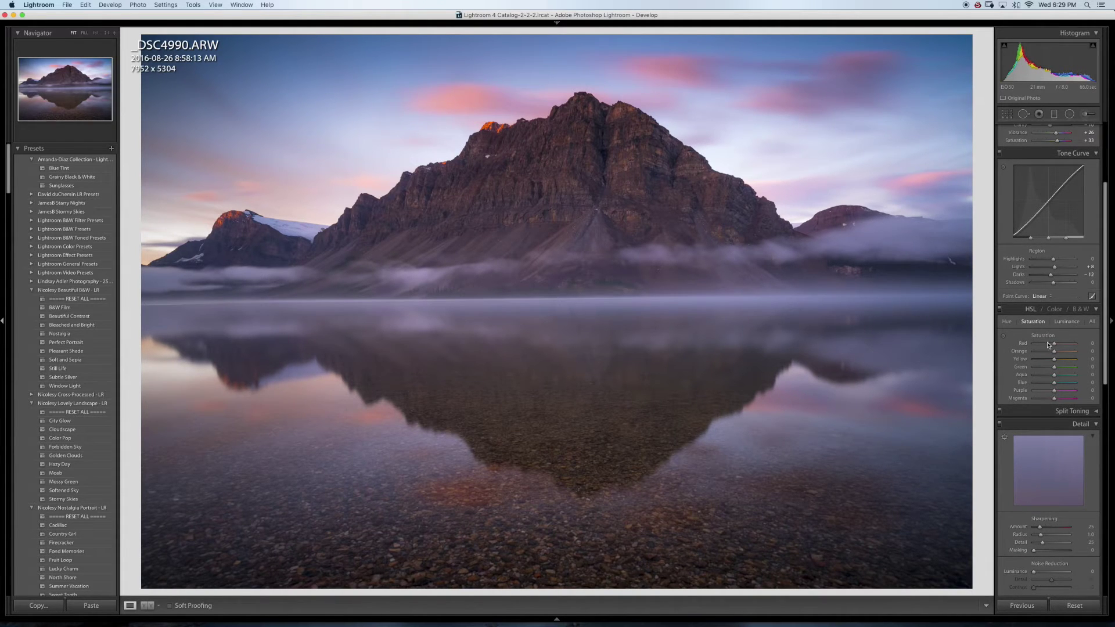
drag(1054, 344, 1057, 346)
drag(1056, 352, 1057, 354)
drag(1055, 384, 1057, 398)
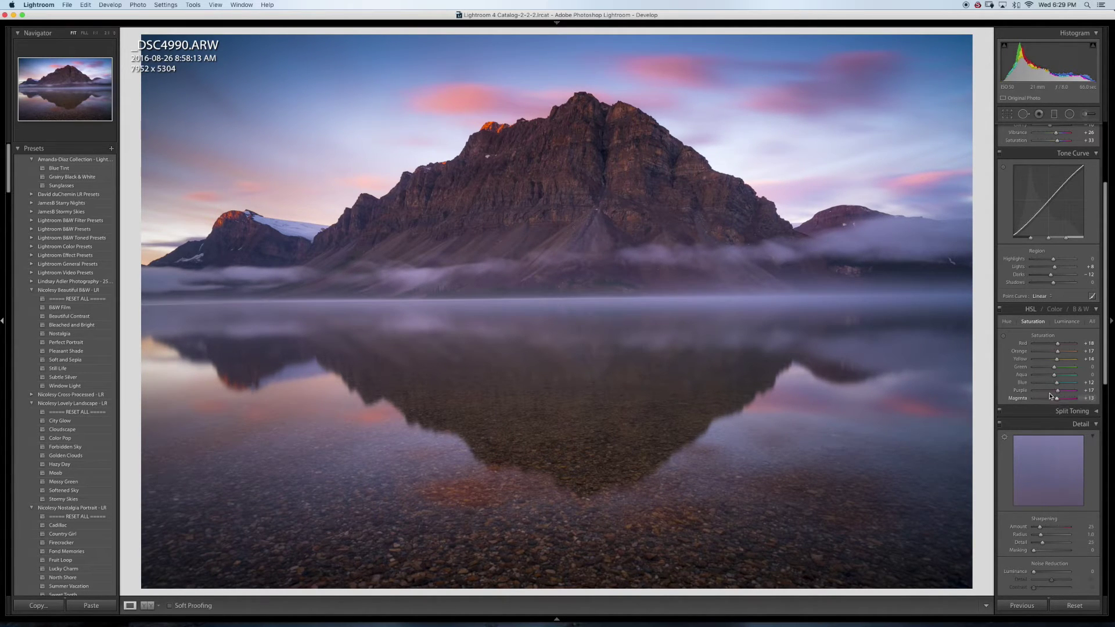
Switch the HSL adjustments off and on repeatedly to examine their effect on the photo's colors
click(1000, 311)
click(999, 310)
click(1000, 308)
click(1000, 308)
click(999, 311)
click(1000, 312)
click(1000, 312)
click(1000, 313)
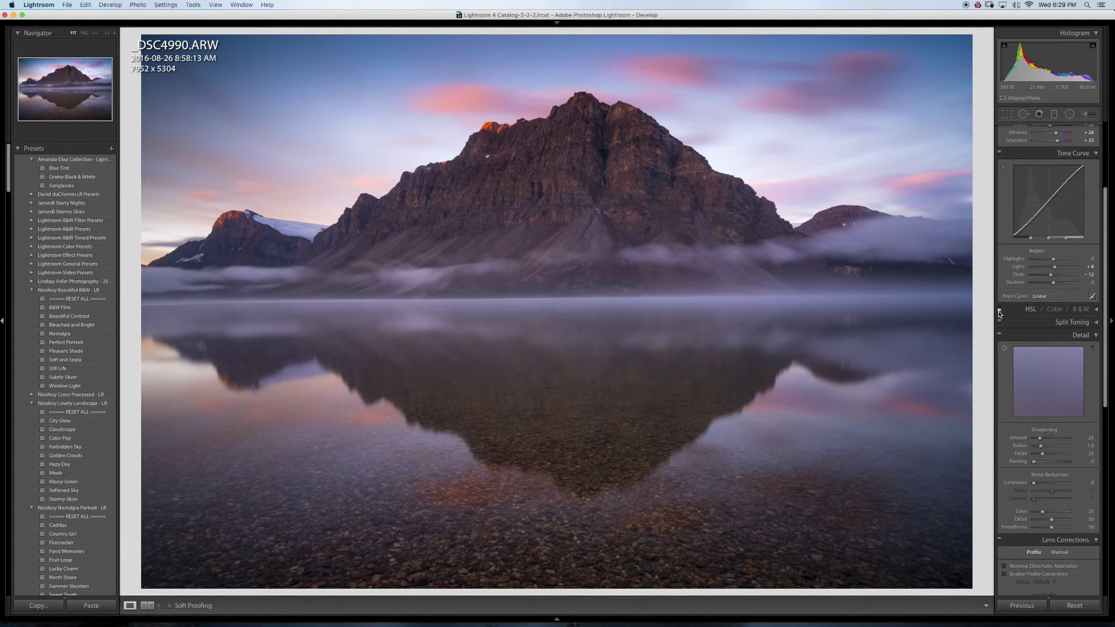
click(1000, 313)
click(1001, 314)
click(1000, 314)
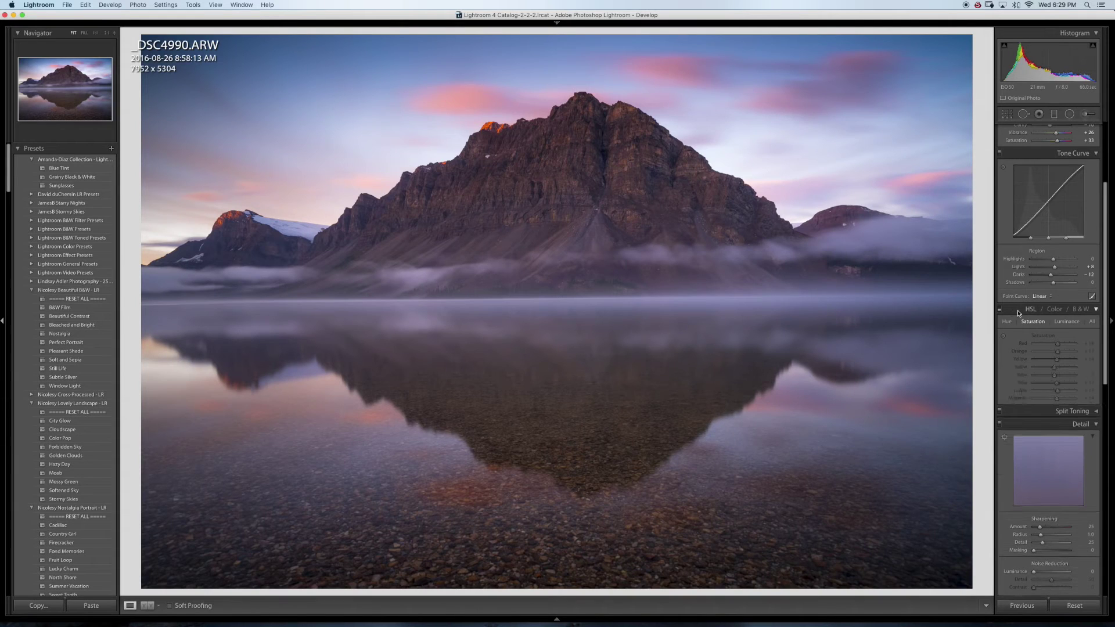
click(1000, 312)
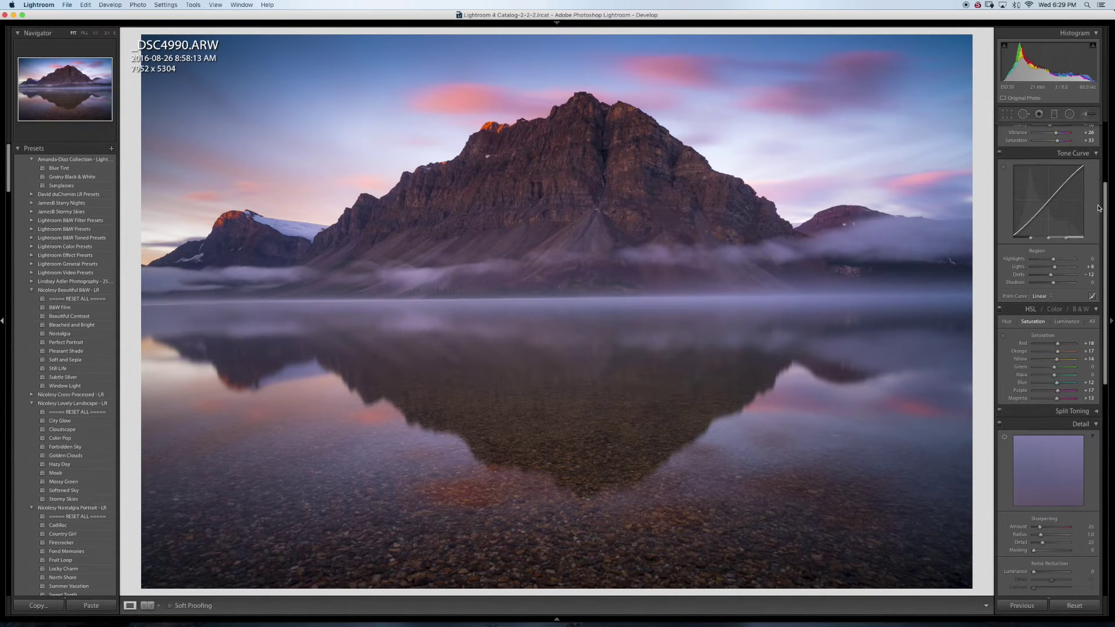
Lift the photo's Shadows slightly further to +84
scroll(1107, 215, up, 4)
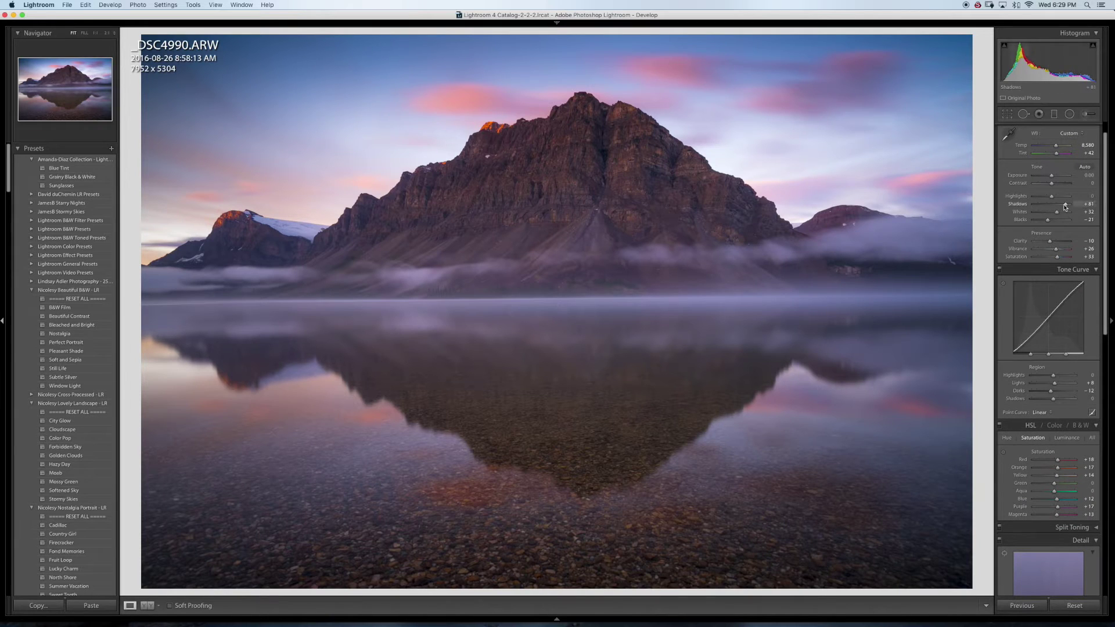
drag(1066, 205, 1065, 205)
Reduce the Sharpening Amount to 0 and set the Luminance noise reduction to 17
scroll(1107, 192, down, 10)
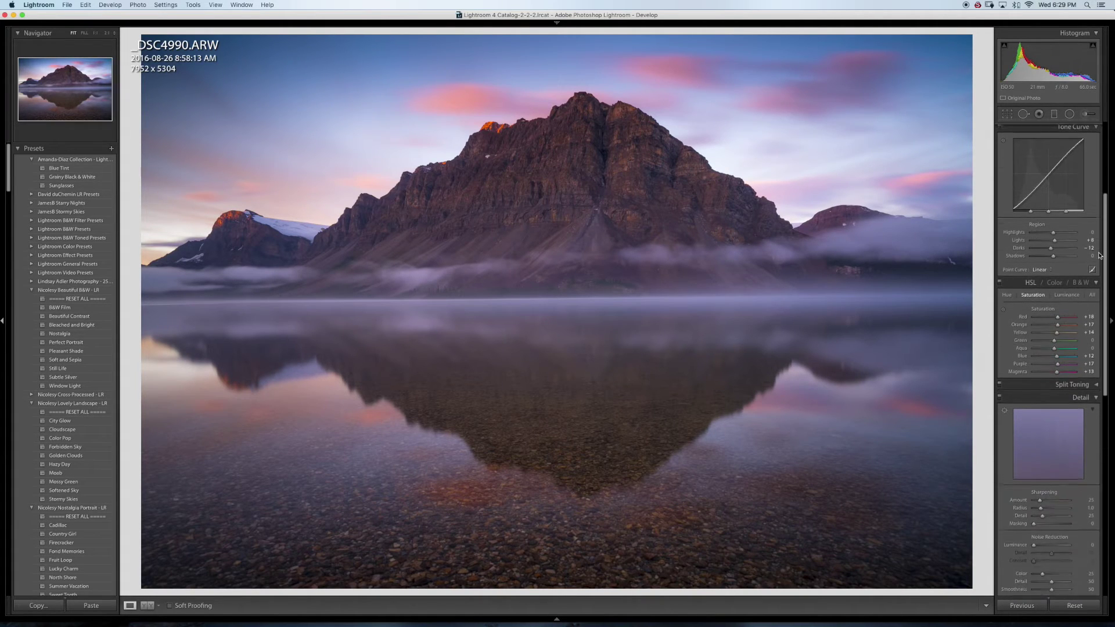
scroll(1080, 325, down, 1)
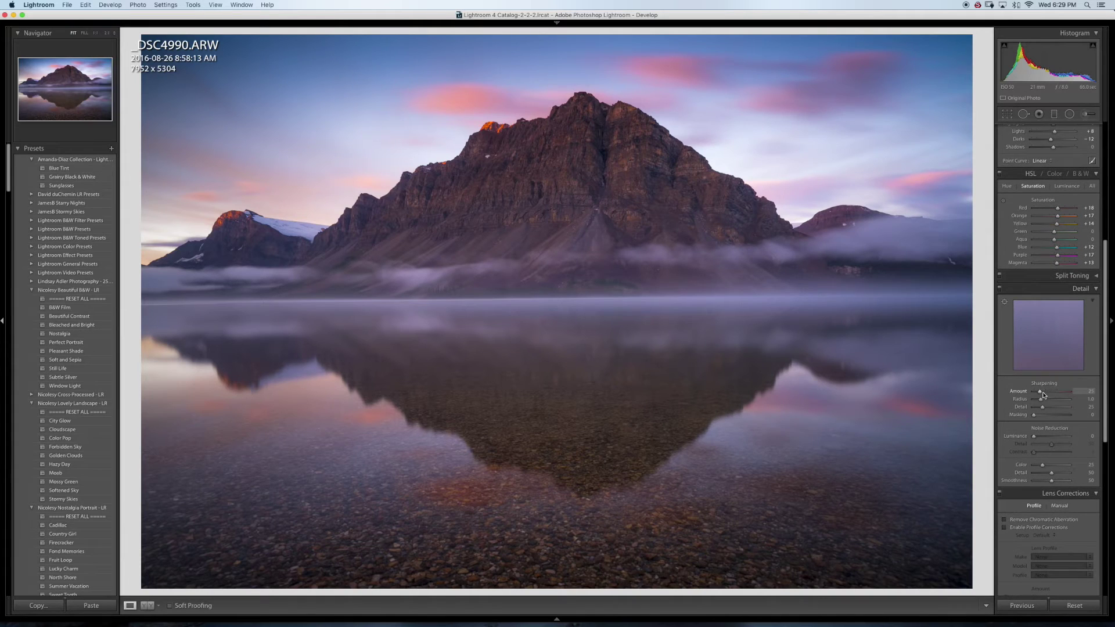
drag(1041, 394, 1013, 396)
scroll(1057, 348, down, 2)
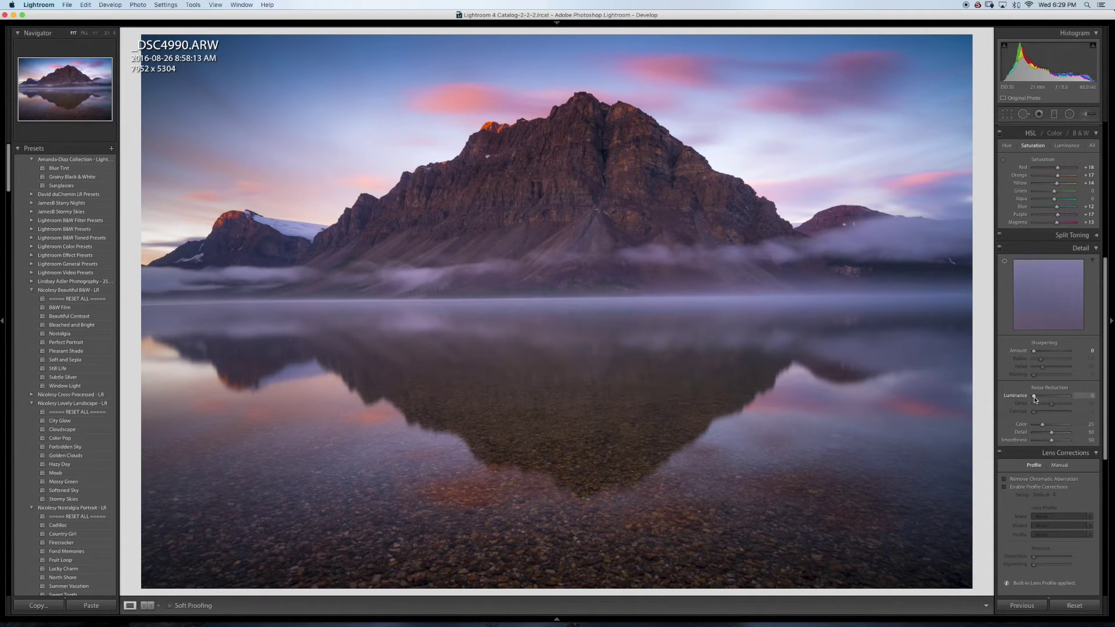
drag(1040, 400, 1041, 398)
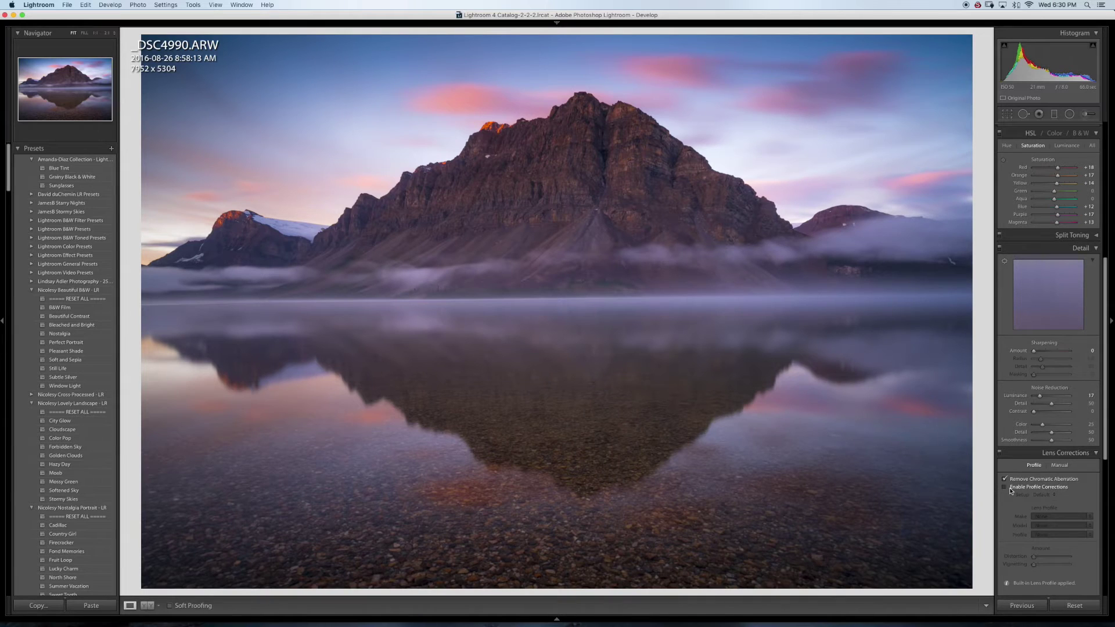
Turn on chromatic aberration removal and lens profile corrections
click(1005, 488)
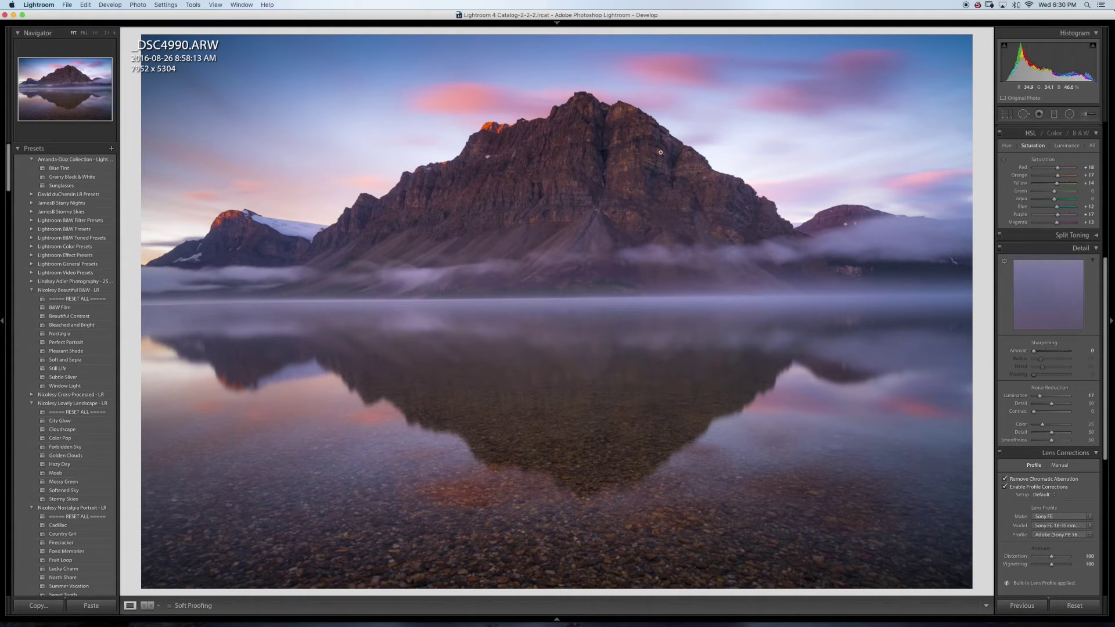
Straighten the photo along the far shoreline, apply the crop, and compare the result with the unedited version
drag(1105, 419, 1113, 223)
click(1008, 114)
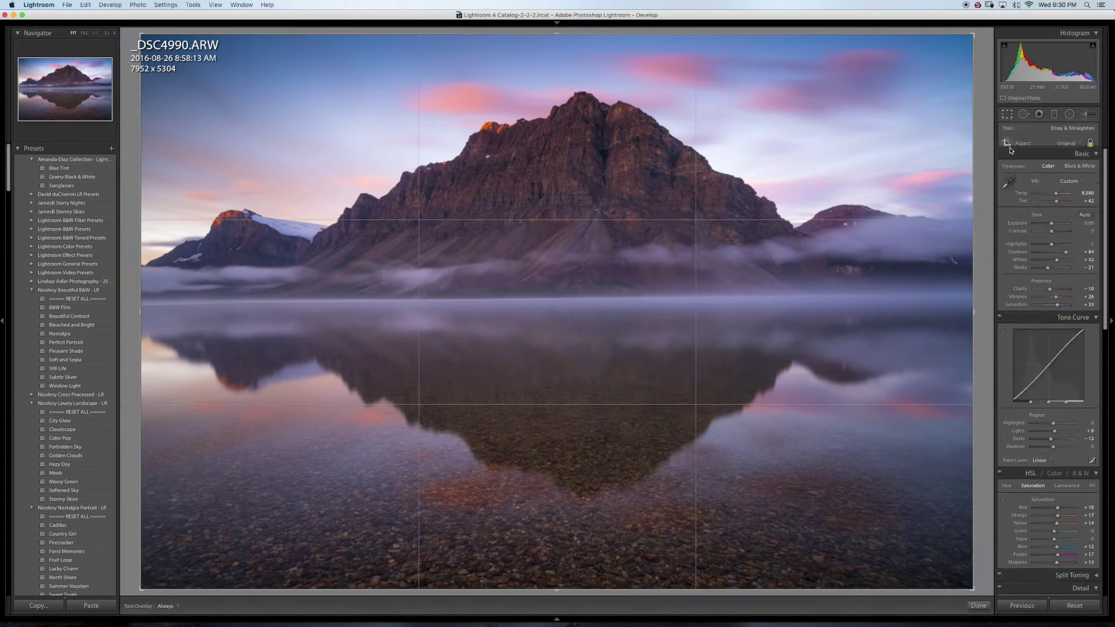
click(1007, 167)
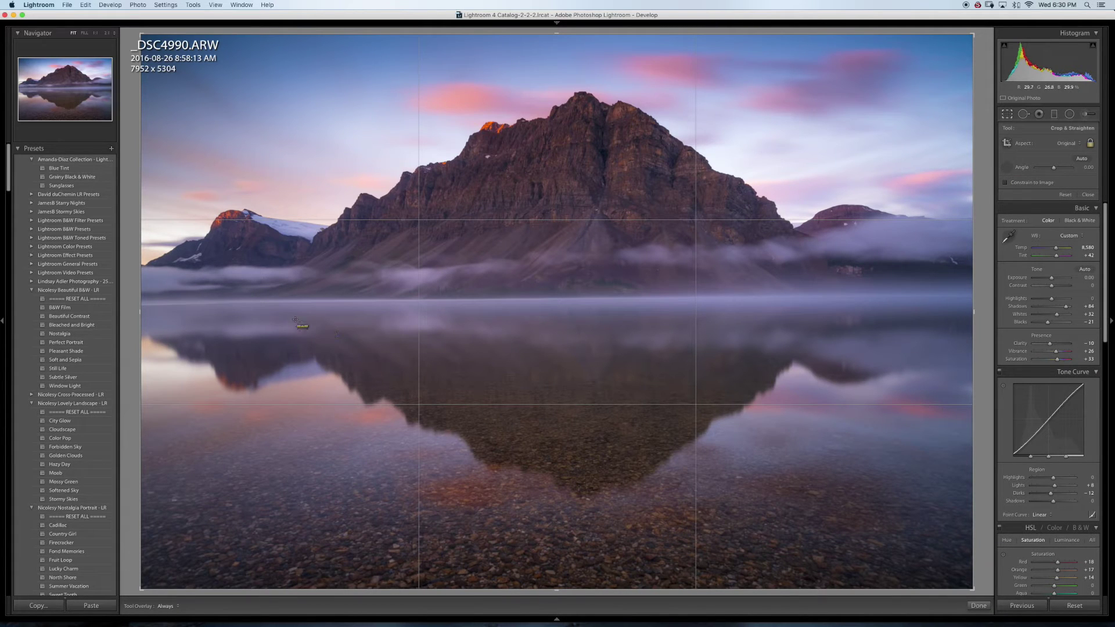
drag(221, 299, 889, 293)
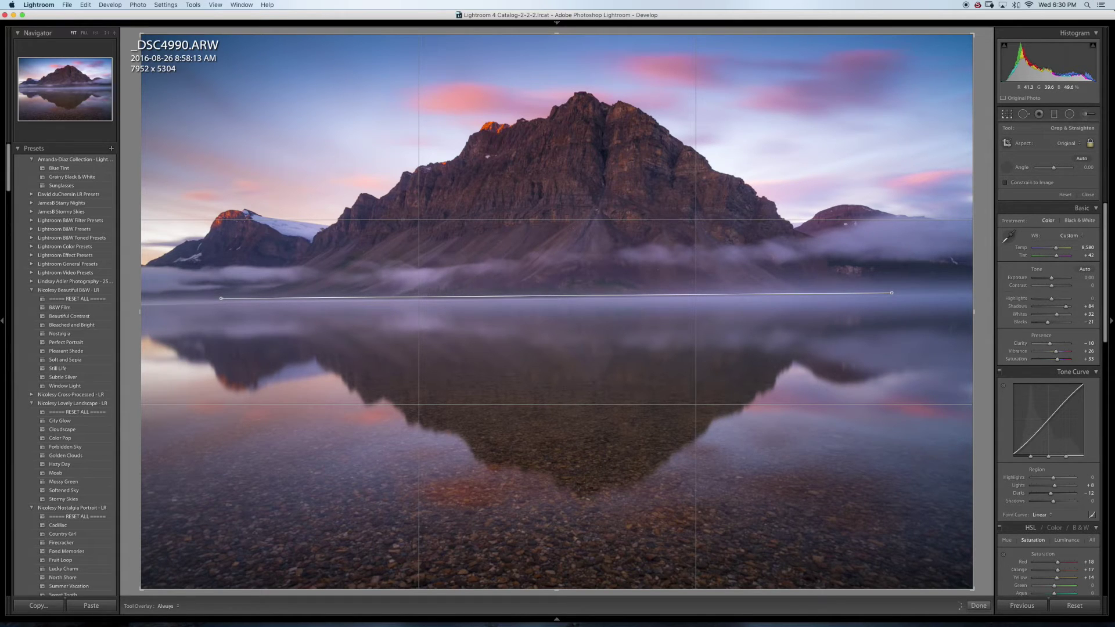
drag(892, 293, 892, 293)
key(Return)
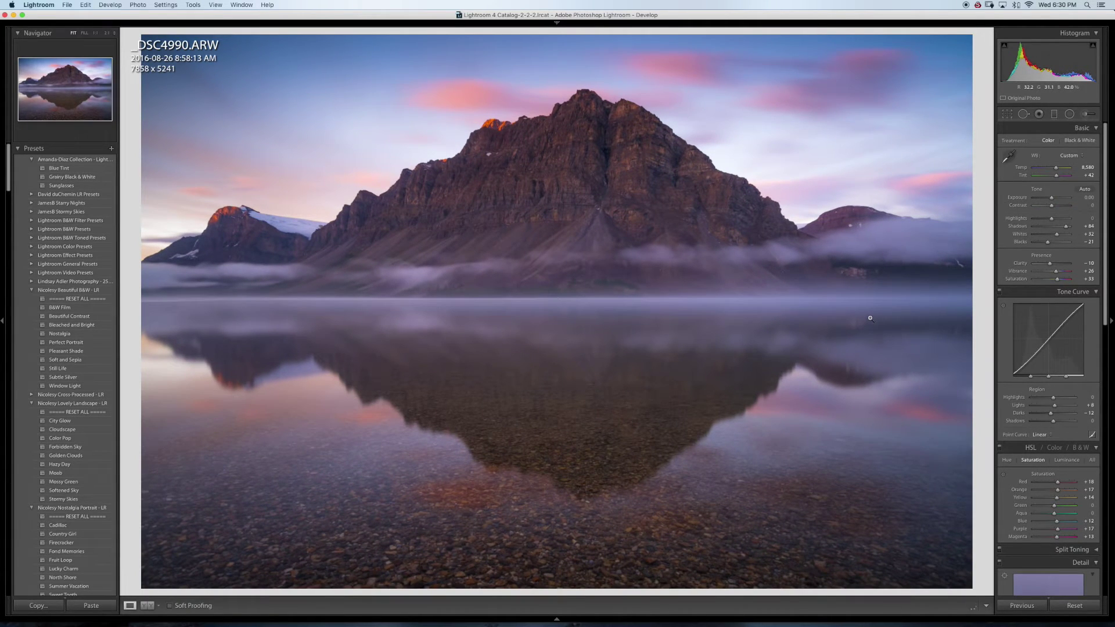
key(backslash)
key(backslash)
key(backslash)
key(backslash)
Heal the dust spots in the sky with Spot Removal, using the Visualize Spots view to locate them
click(1023, 114)
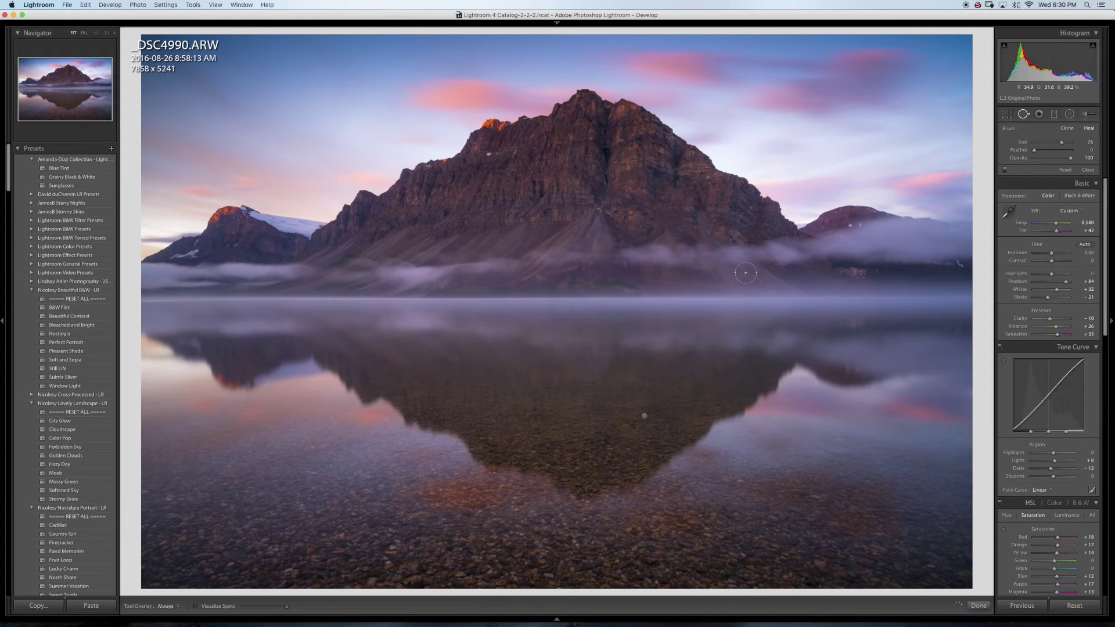
click(196, 605)
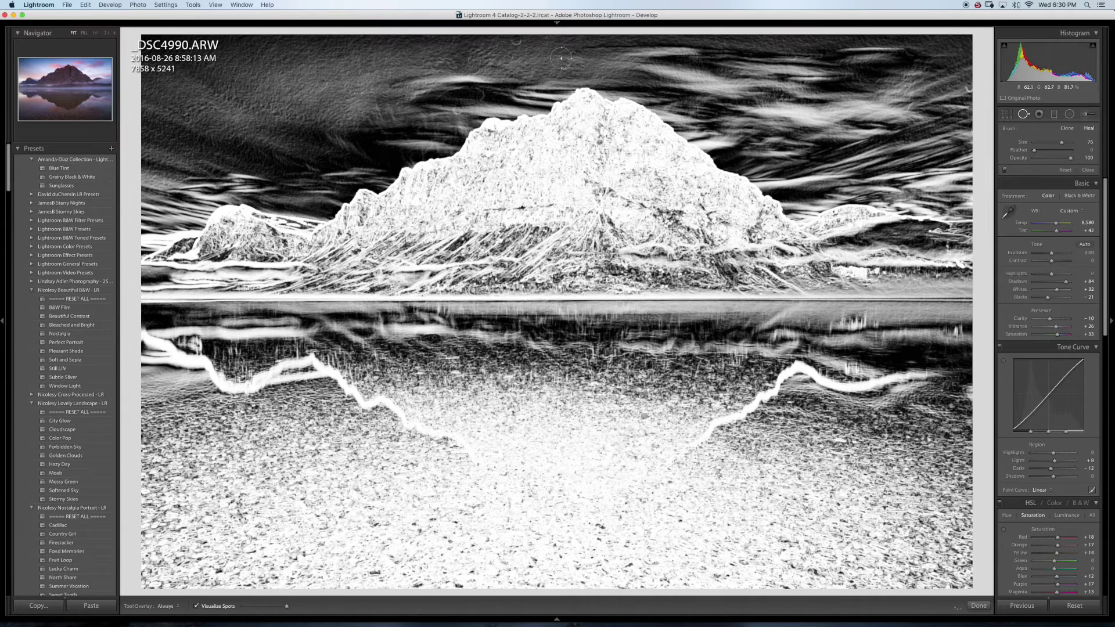
click(517, 45)
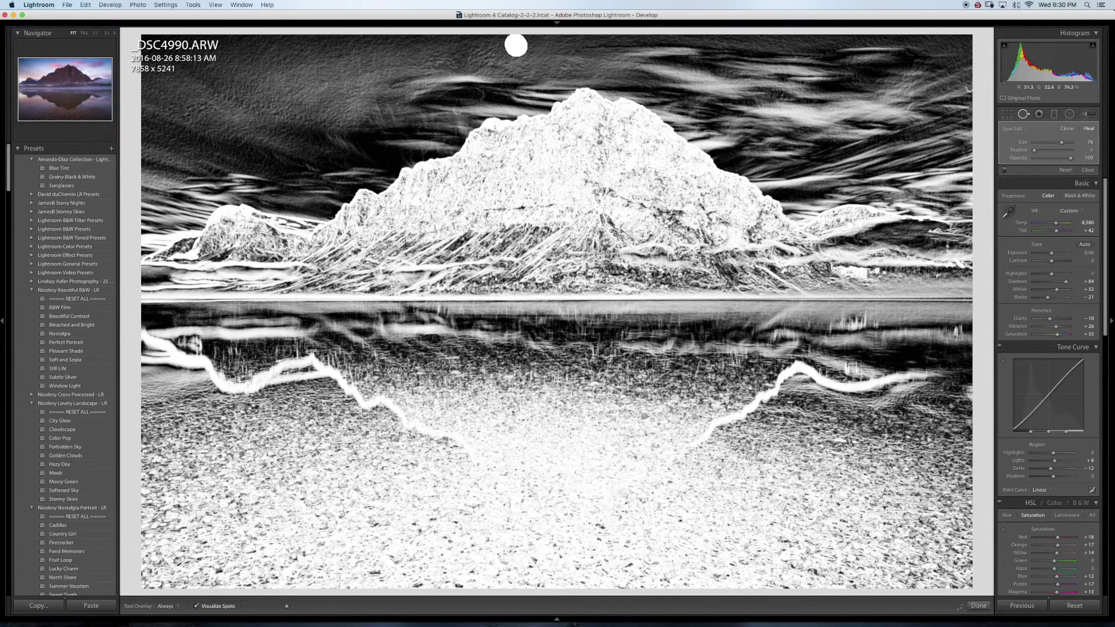
click(457, 111)
click(968, 89)
click(323, 86)
click(1024, 115)
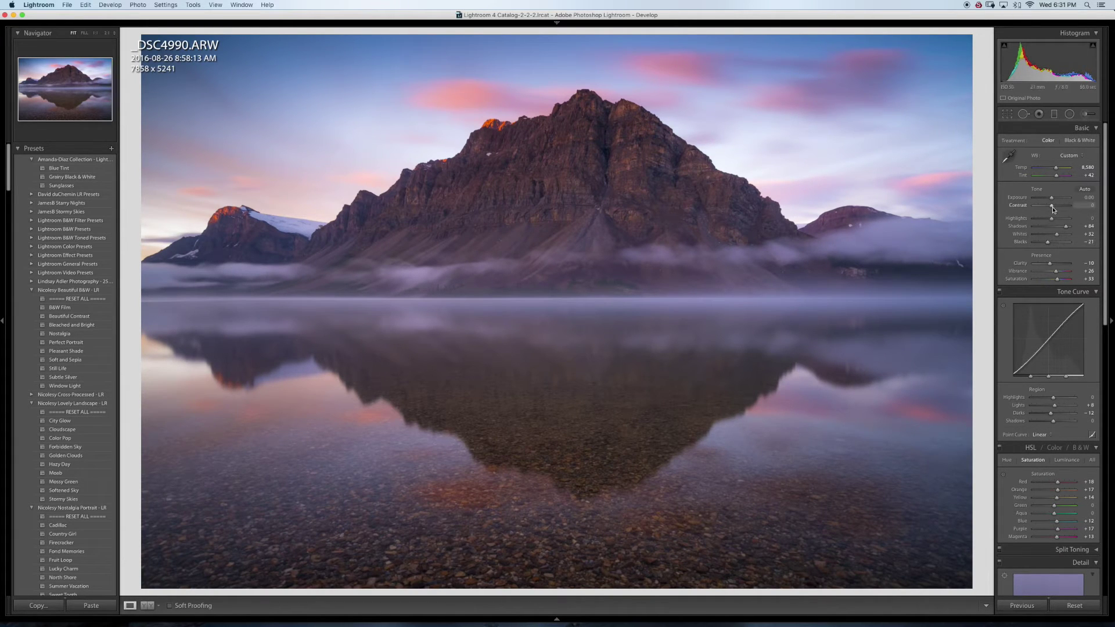
Set the Contrast to +13, lower the Tint to about +37, and fine-tune the white balance temperature
drag(1053, 210, 1055, 209)
drag(1056, 177, 1056, 178)
drag(1060, 171, 1058, 172)
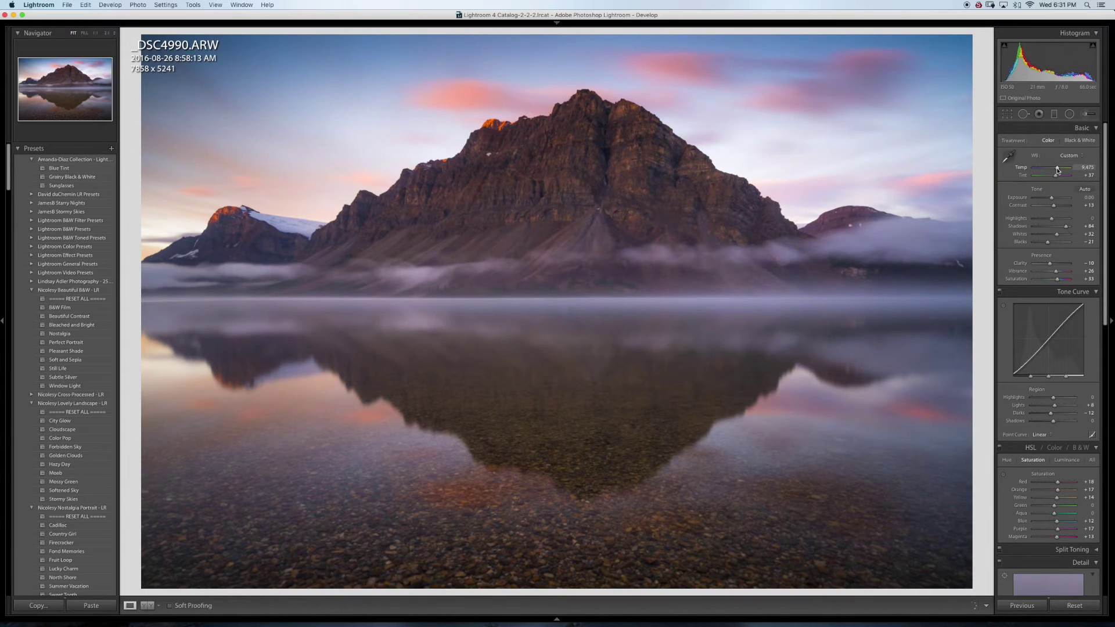
drag(1056, 172, 1056, 173)
Send the developed mountain lake photo to Photoshop CC for further editing
drag(1105, 228, 1105, 464)
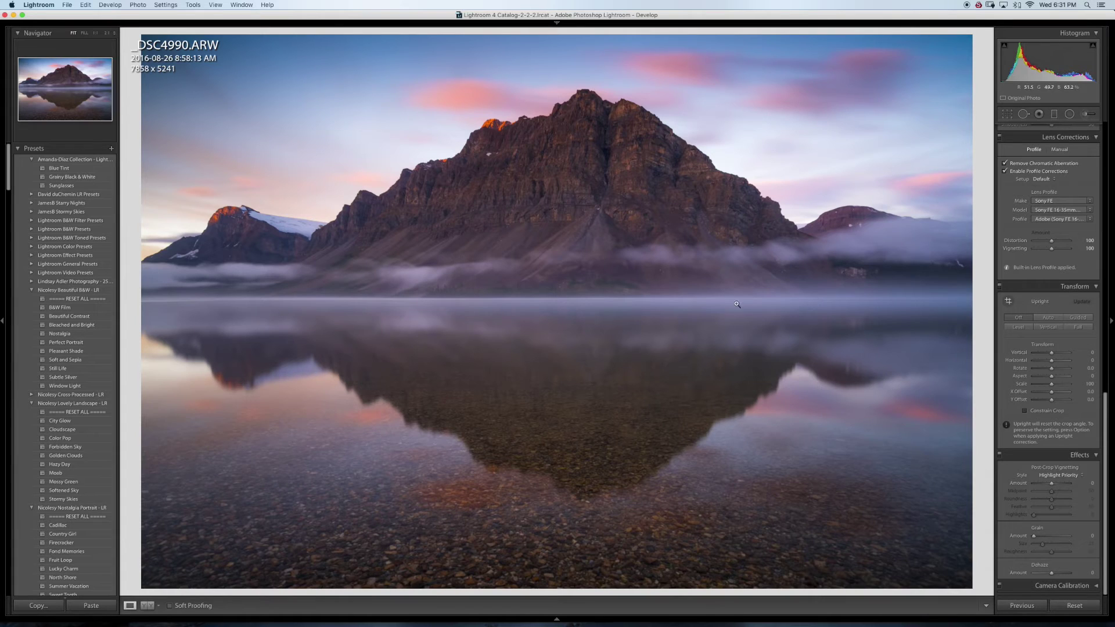
right_click(713, 318)
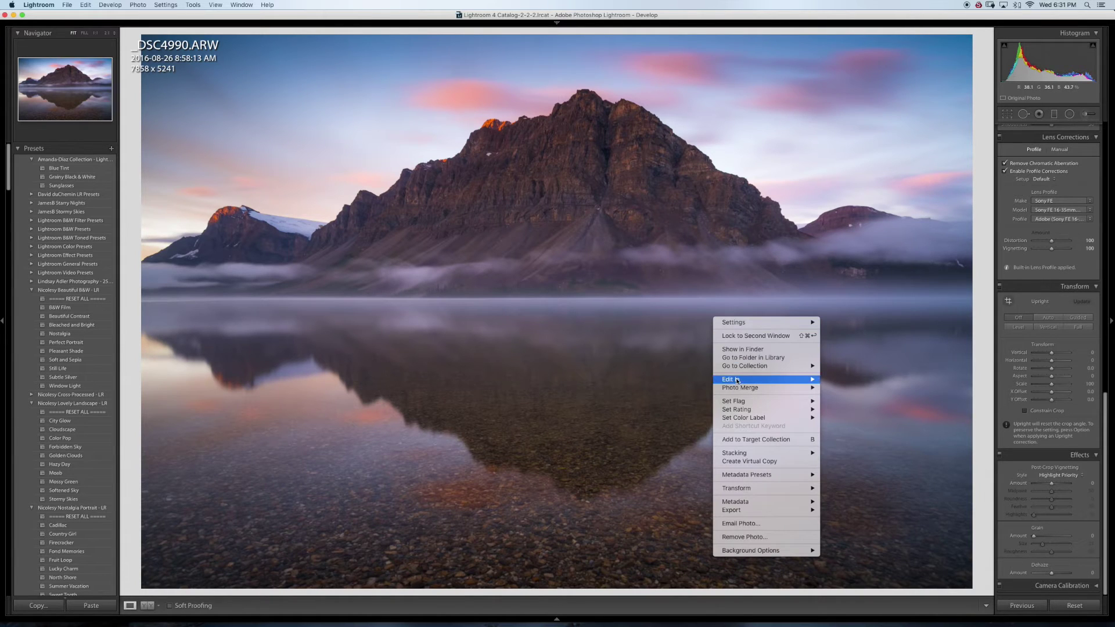
mouse_move(736, 380)
click(836, 378)
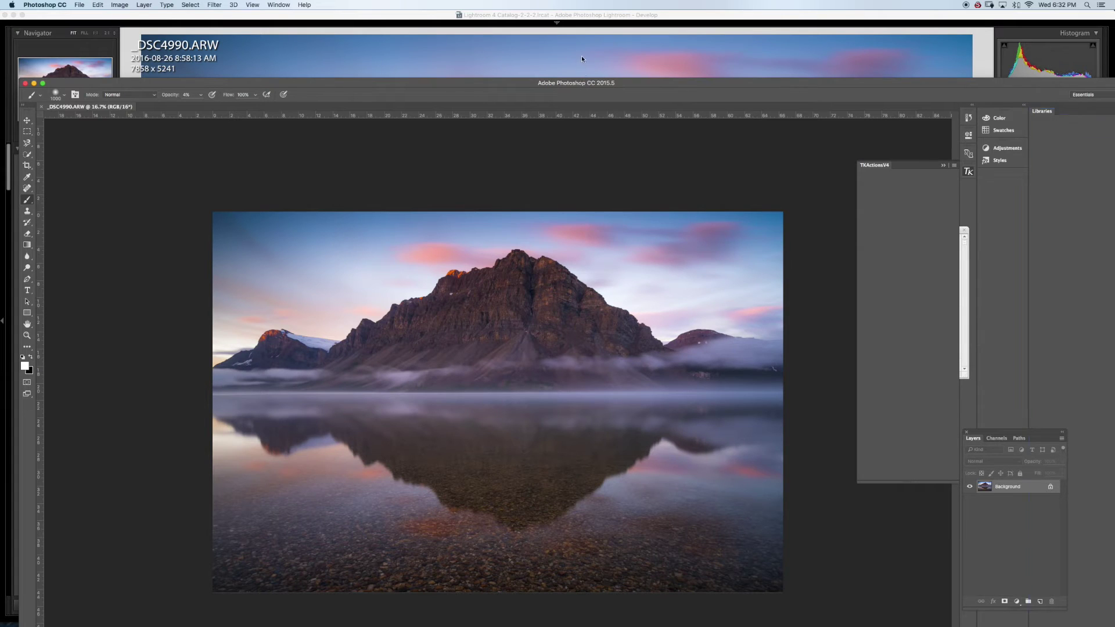
Move the Photoshop window up to the screen's upper edge and clear away the floating TKActions and Selective Tool panels
drag(578, 83, 572, 14)
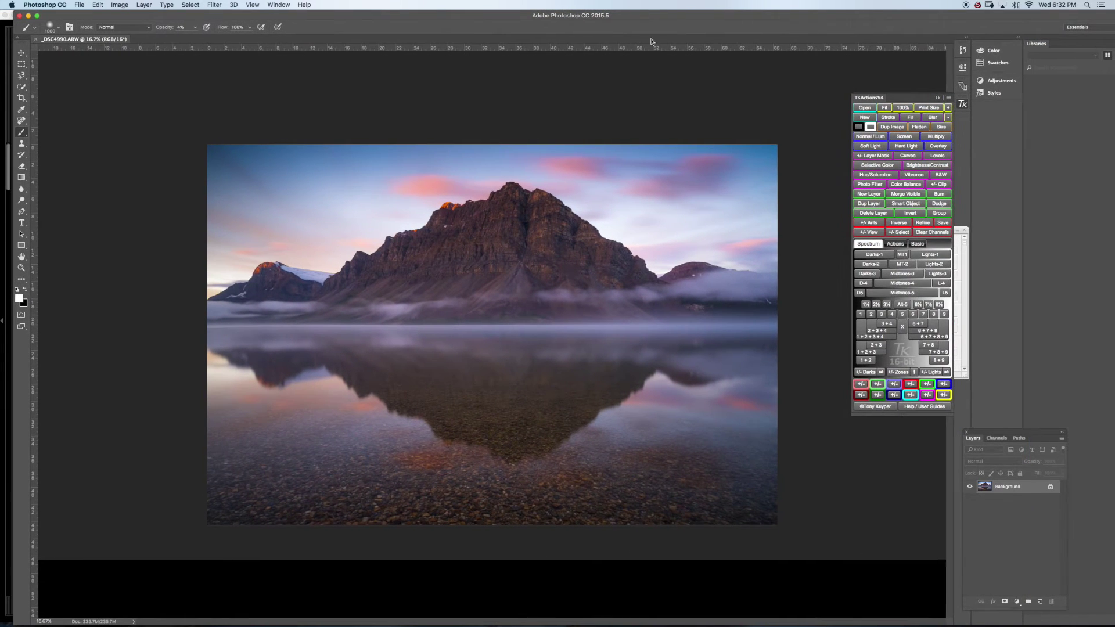
click(938, 98)
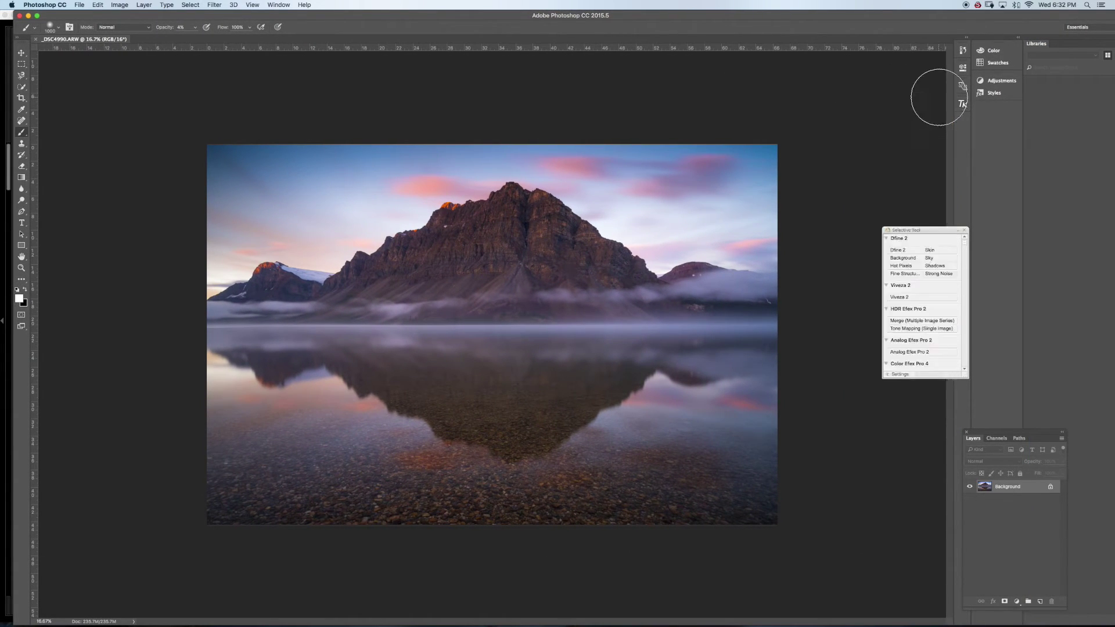
click(964, 230)
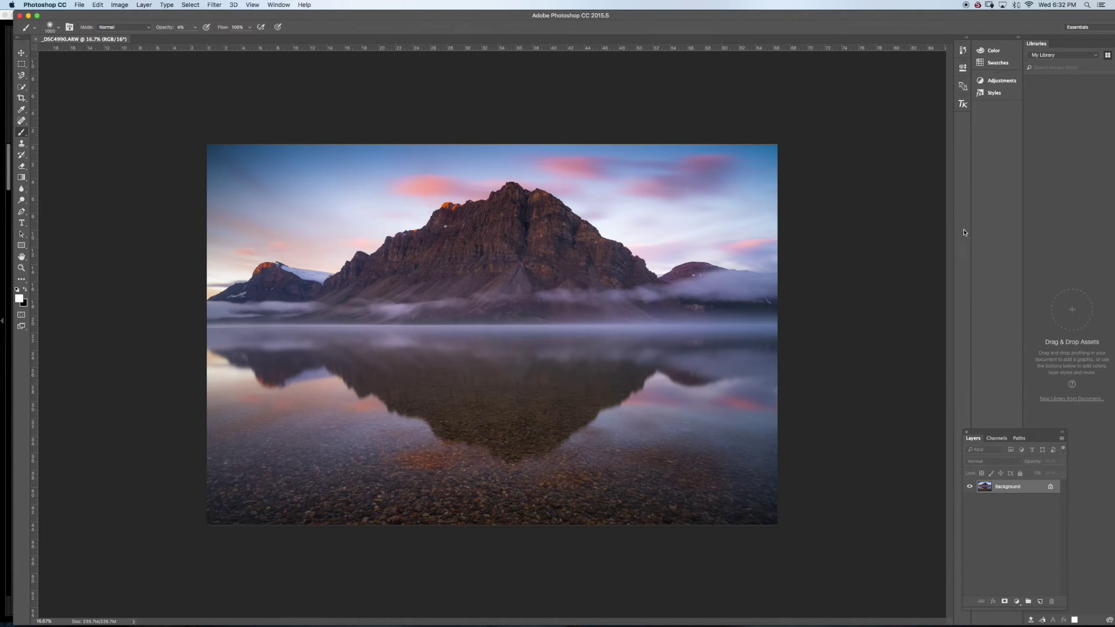
Add a new empty layer above the background and set its blend mode to Soft Light
click(1041, 601)
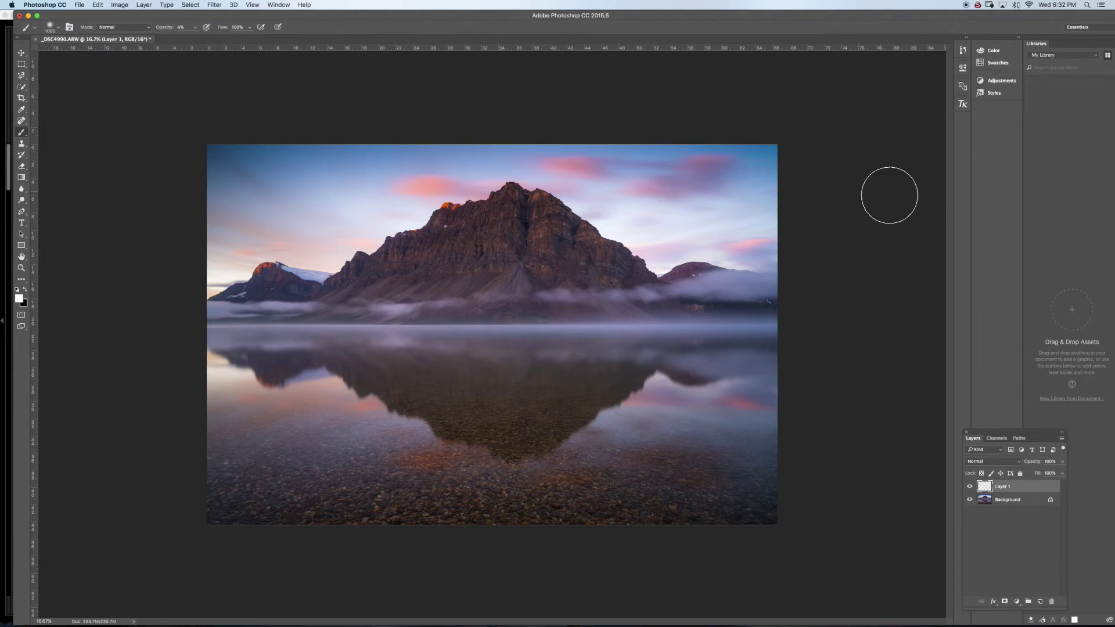
click(982, 459)
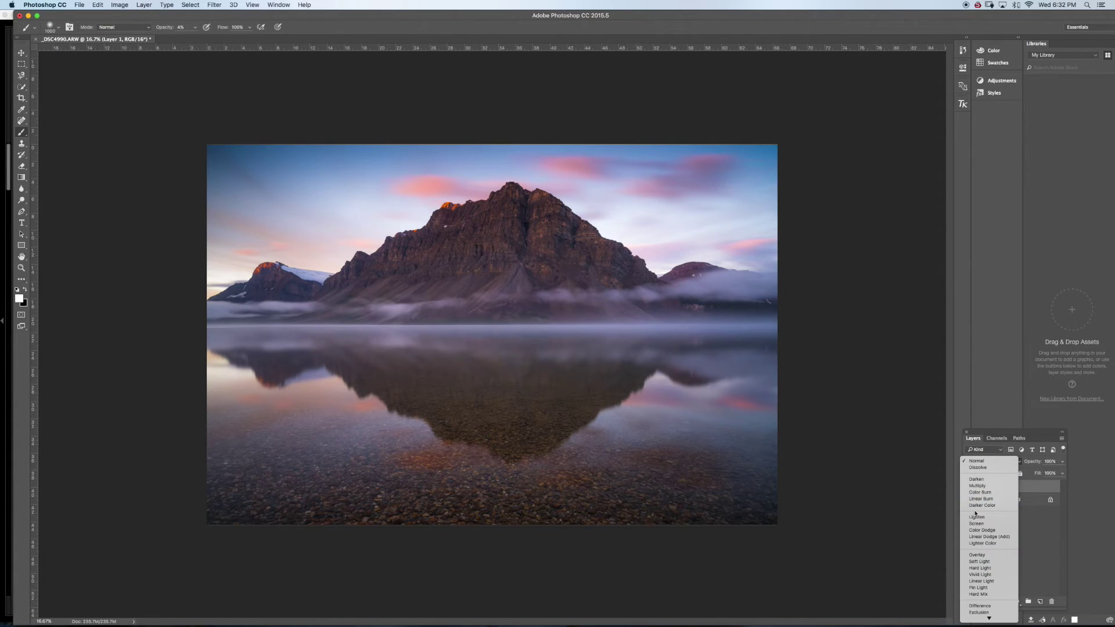
click(981, 562)
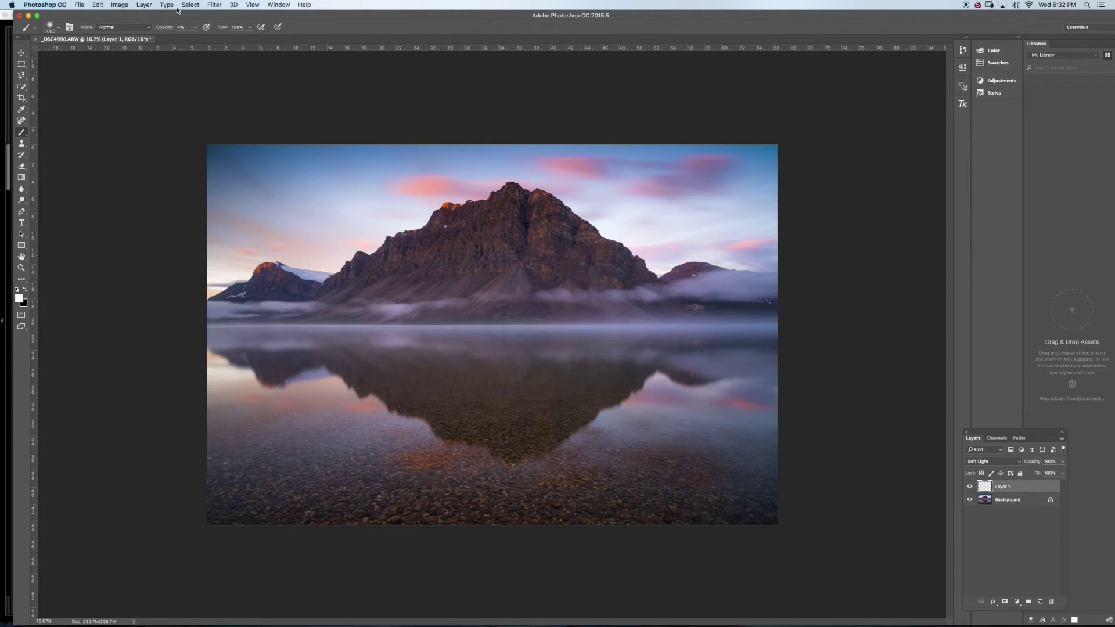
Paint white over the mist at the mountain's base with a 700 px soft brush at 4% opacity, comparing with the layer hidden
click(54, 30)
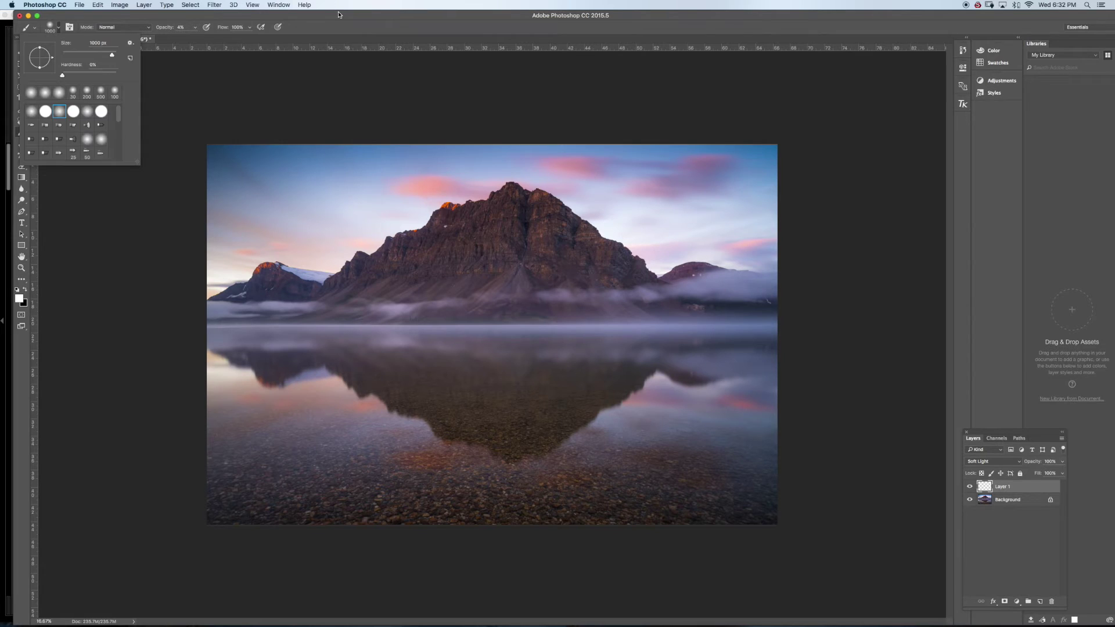
key(Return)
key(bracketright)
key(bracketright)
key(p)
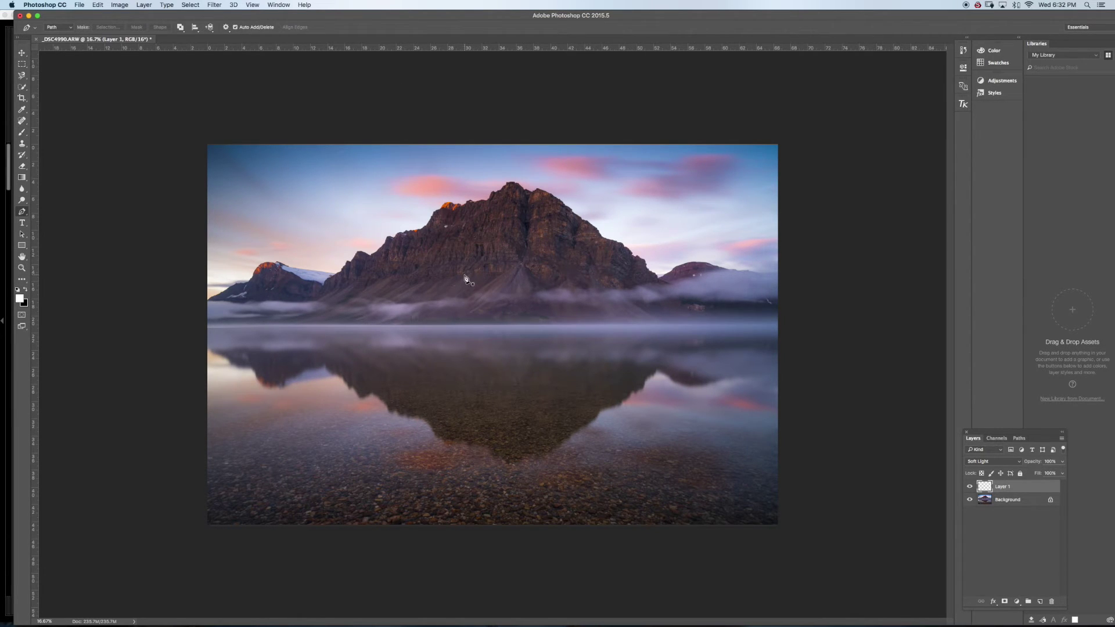
click(24, 133)
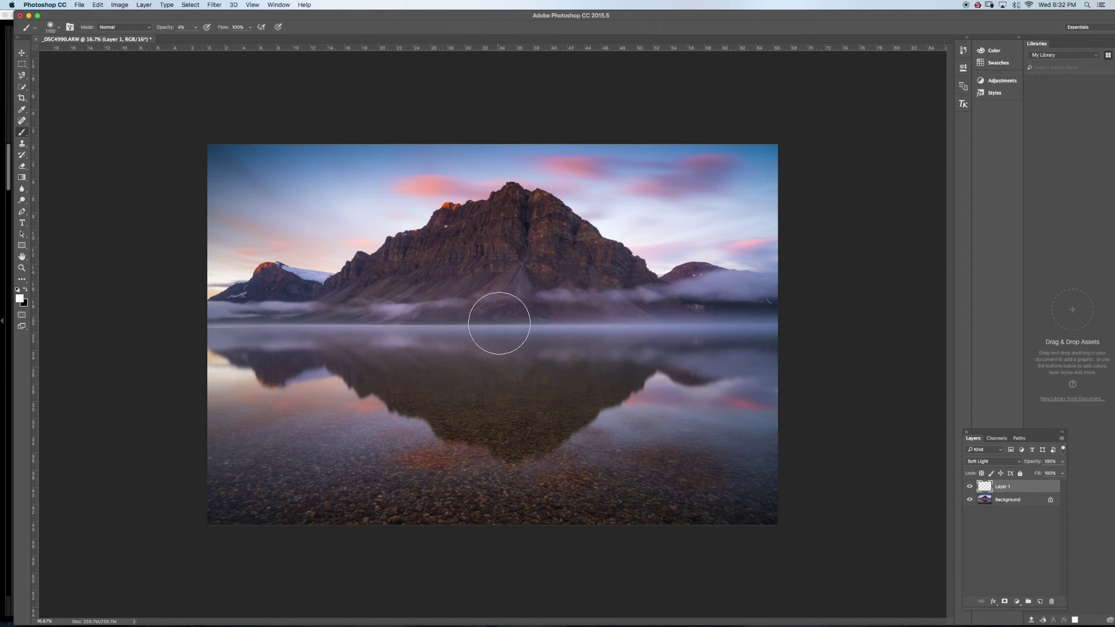
key(bracketleft)
key(bracketleft)
key(bracketleft)
key(bracketleft)
mouse_move(413, 291)
mouse_down()
mouse_move(381, 302)
mouse_move(424, 271)
mouse_move(386, 294)
mouse_move(473, 299)
mouse_move(386, 309)
mouse_move(350, 299)
mouse_move(505, 301)
mouse_move(427, 285)
mouse_move(496, 226)
mouse_move(428, 254)
mouse_move(443, 276)
mouse_move(600, 268)
mouse_move(602, 298)
mouse_move(796, 308)
mouse_move(745, 291)
mouse_up()
drag(642, 297, 411, 293)
mouse_move(749, 364)
mouse_down()
mouse_move(522, 261)
mouse_move(680, 294)
mouse_move(711, 317)
mouse_up()
mouse_move(499, 305)
mouse_down()
mouse_move(547, 276)
mouse_move(534, 309)
mouse_up()
click(969, 486)
click(969, 486)
click(970, 487)
click(970, 486)
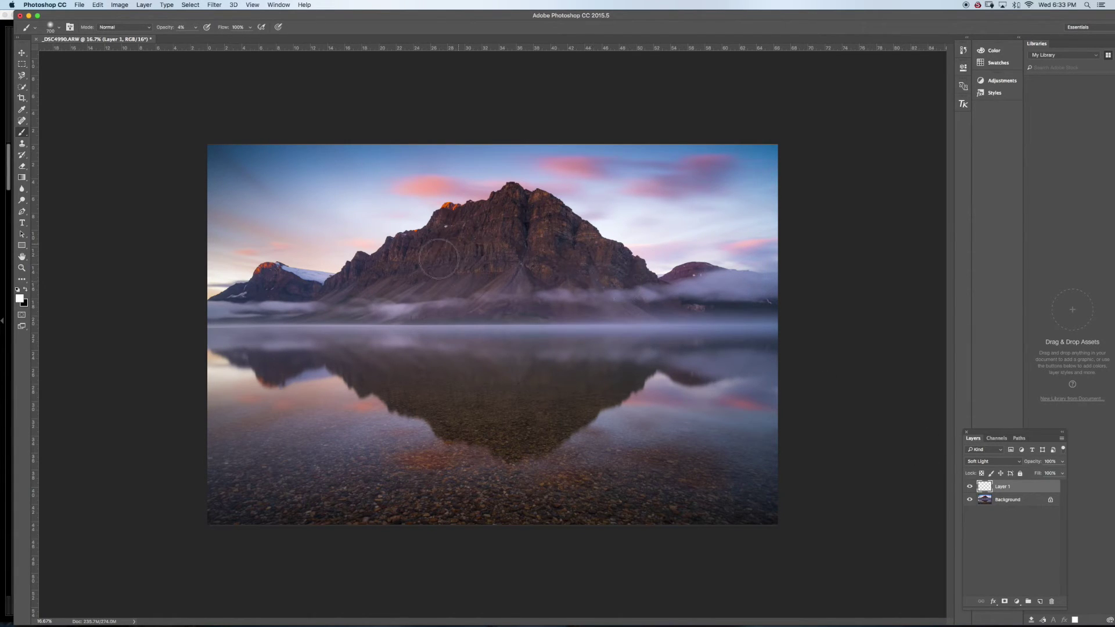
Brighten the pebbles in the foreground water with white brush strokes on the Soft Light layer, checking its visibility and opacity
mouse_move(546, 481)
mouse_down()
mouse_move(298, 396)
mouse_move(448, 495)
mouse_move(627, 517)
mouse_move(281, 482)
mouse_move(357, 488)
mouse_move(424, 472)
mouse_move(574, 507)
mouse_move(658, 495)
mouse_move(619, 445)
mouse_move(720, 495)
mouse_move(602, 477)
mouse_move(589, 510)
mouse_move(454, 465)
mouse_move(450, 444)
mouse_move(430, 526)
mouse_move(524, 477)
mouse_move(609, 489)
mouse_move(640, 466)
mouse_move(718, 484)
mouse_move(729, 466)
mouse_move(659, 410)
mouse_move(296, 459)
mouse_move(231, 525)
mouse_move(290, 536)
mouse_move(441, 512)
mouse_move(657, 531)
mouse_move(590, 493)
mouse_move(777, 517)
mouse_move(629, 443)
mouse_move(909, 444)
mouse_up()
click(969, 488)
click(969, 488)
click(968, 489)
click(966, 490)
drag(1038, 465, 1033, 466)
drag(1025, 466, 1022, 468)
mouse_move(248, 480)
mouse_down()
mouse_move(640, 502)
mouse_move(650, 476)
mouse_move(807, 492)
mouse_move(689, 410)
mouse_up()
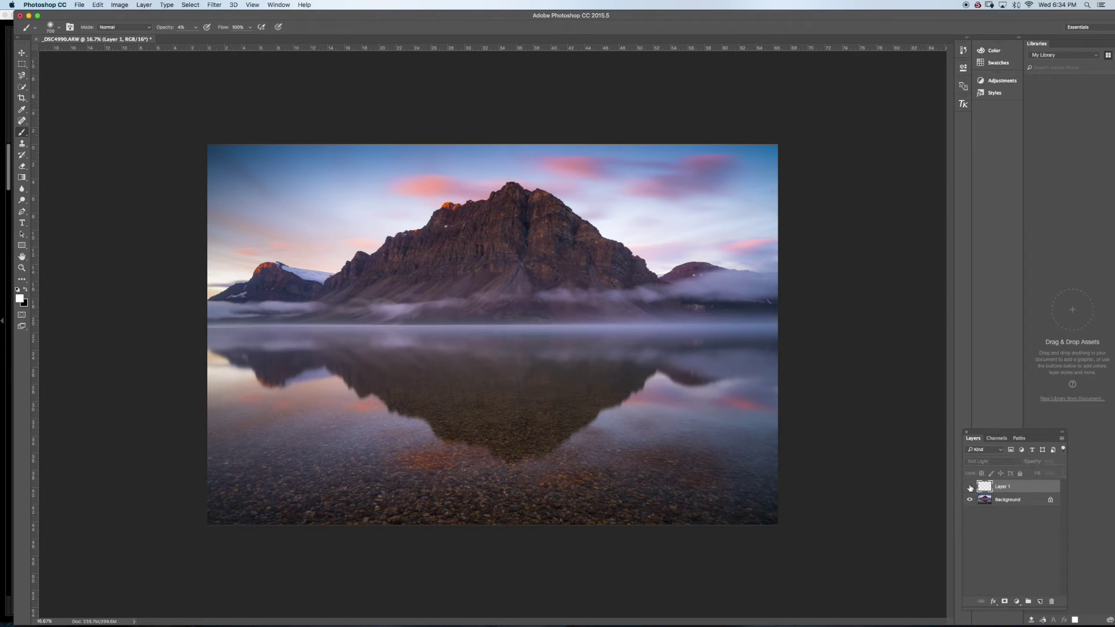
Add another empty layer on top and set its blend mode to Overlay
click(1042, 602)
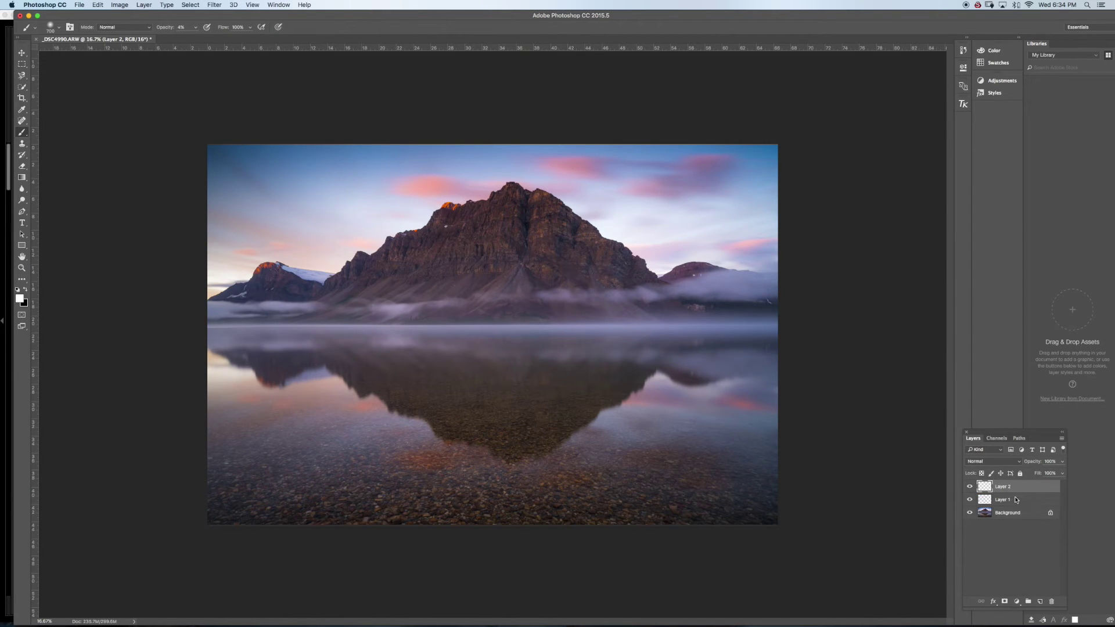
click(990, 460)
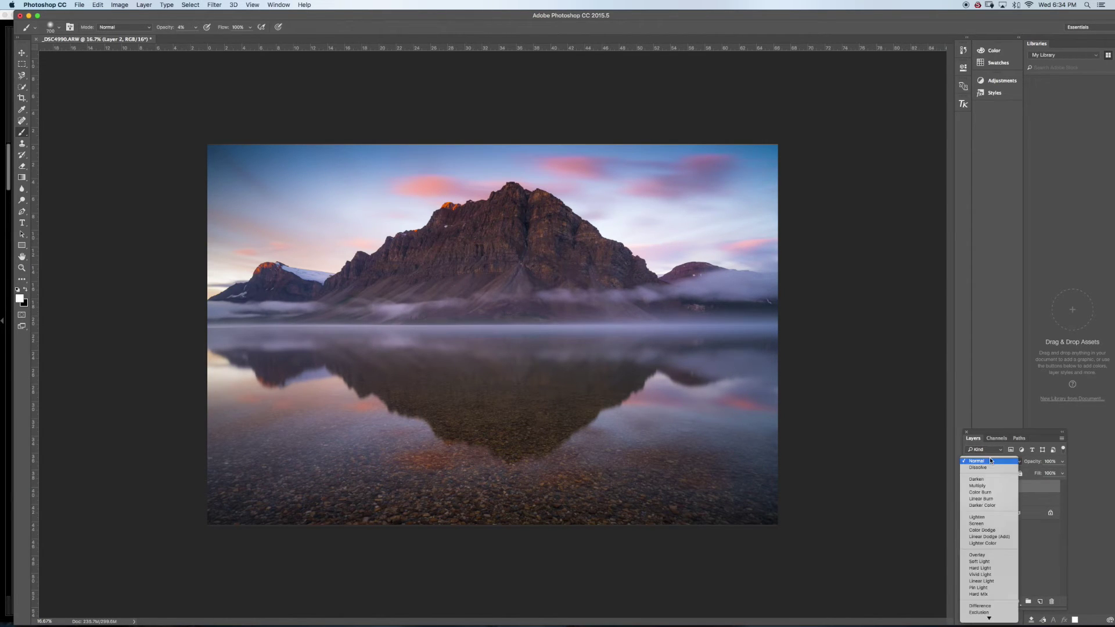
click(978, 550)
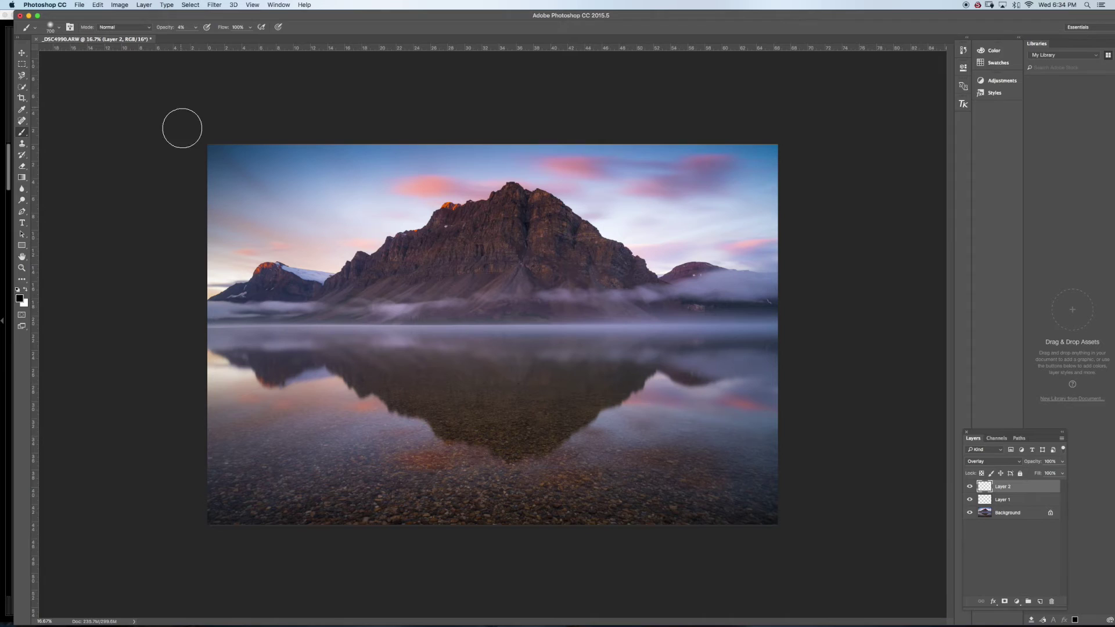
Enlarge the soft brush to about 2100 px and paint black around the photo's outer edges on the Overlay layer as a vignette
key(bracketright)
key(bracketright)
key(bracketright)
key(bracketright)
key(bracketright)
key(bracketright)
key(bracketright)
key(bracketright)
key(bracketright)
key(bracketright)
key(bracketright)
key(bracketright)
key(bracketright)
key(bracketright)
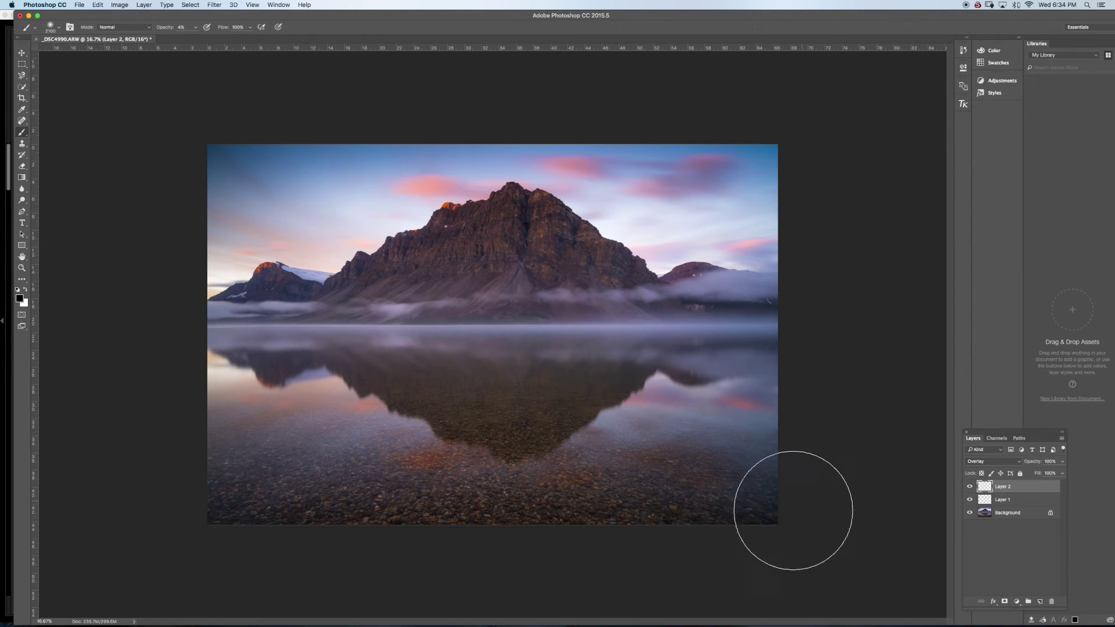
mouse_move(767, 184)
mouse_down()
mouse_move(652, 116)
mouse_move(336, 129)
mouse_move(204, 196)
mouse_move(200, 403)
mouse_move(274, 552)
mouse_move(590, 550)
mouse_move(824, 508)
mouse_move(882, 461)
mouse_up()
Compare the photo with the vignette layer shown and hidden
click(970, 486)
click(969, 488)
click(970, 487)
click(969, 488)
click(970, 487)
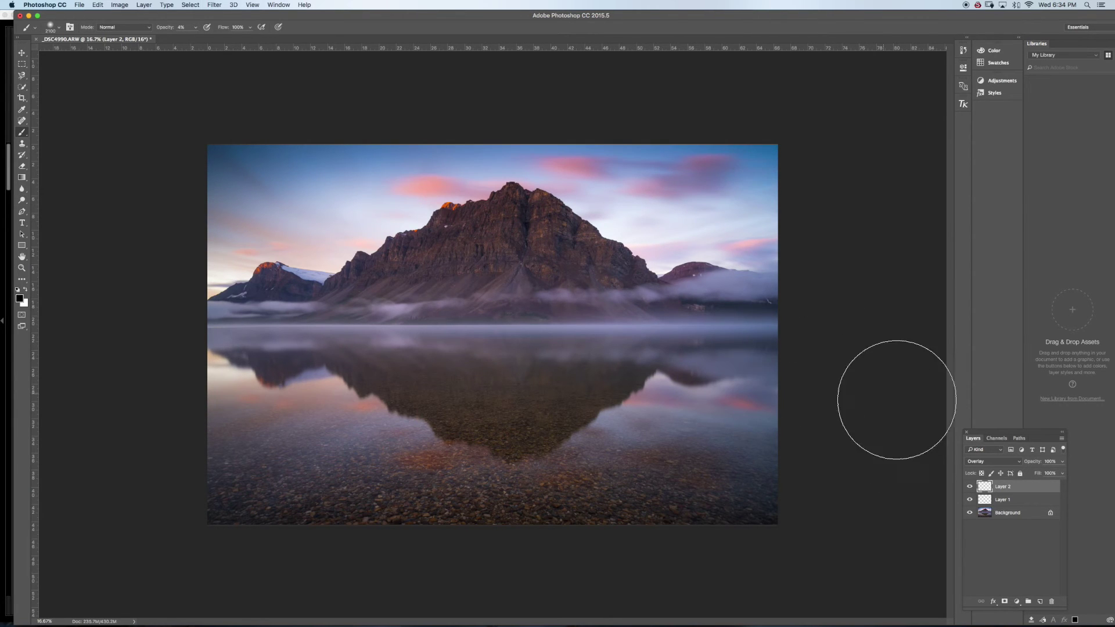
click(970, 489)
click(970, 490)
click(970, 488)
click(970, 487)
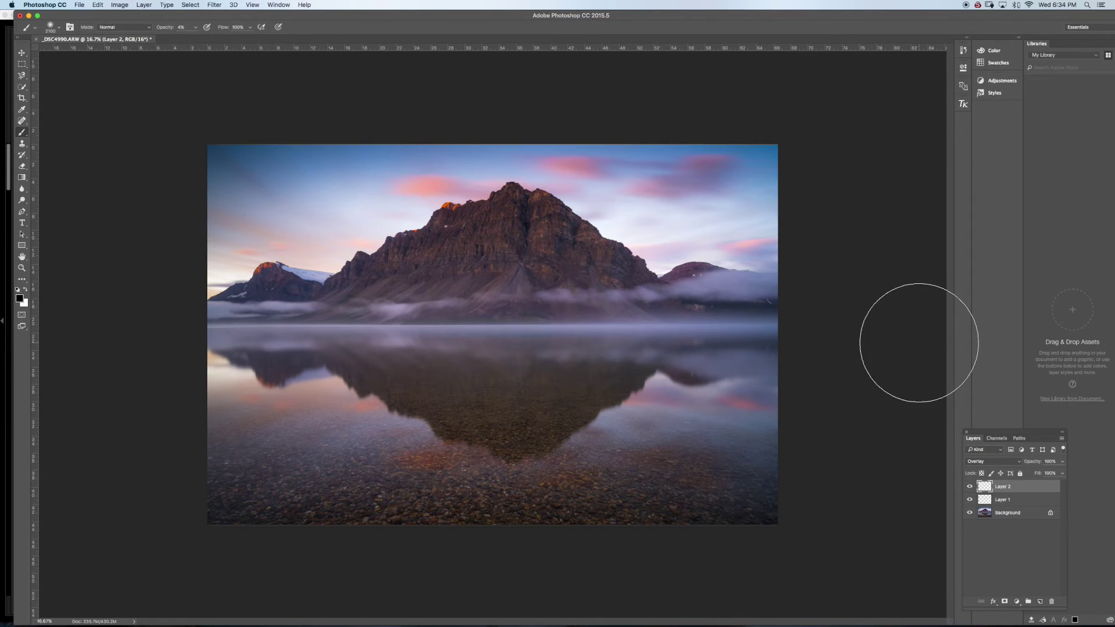
click(988, 463)
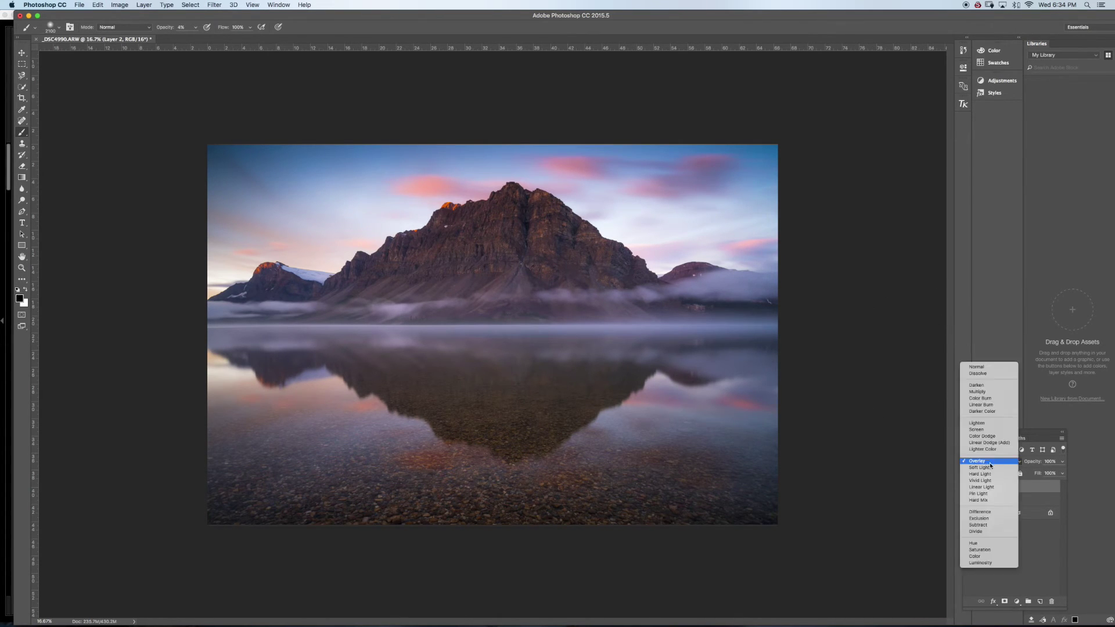
click(995, 462)
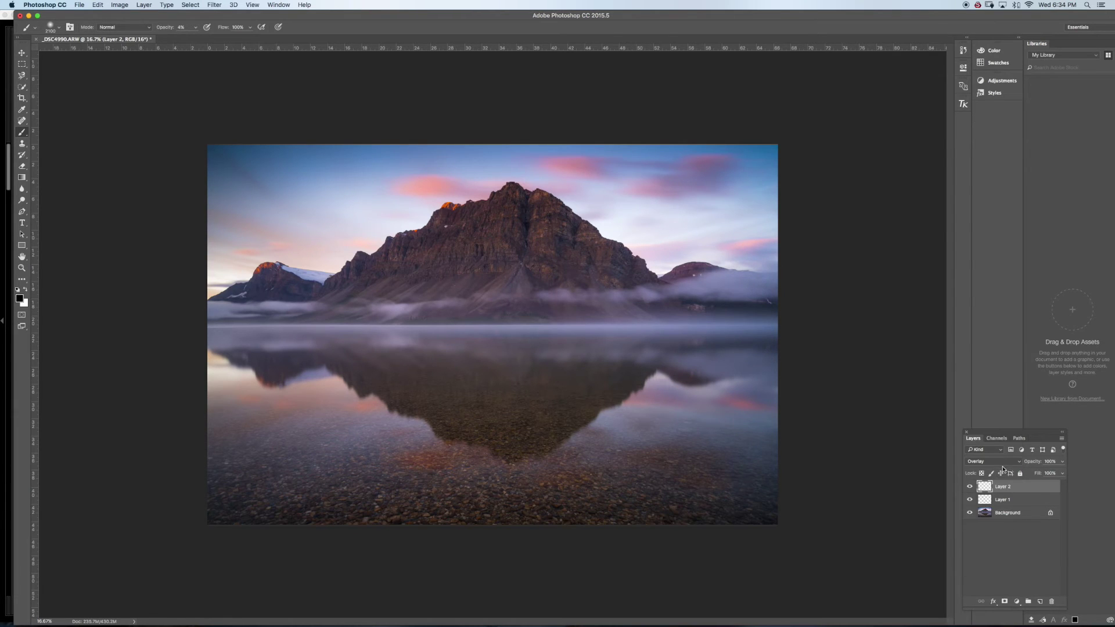
click(990, 463)
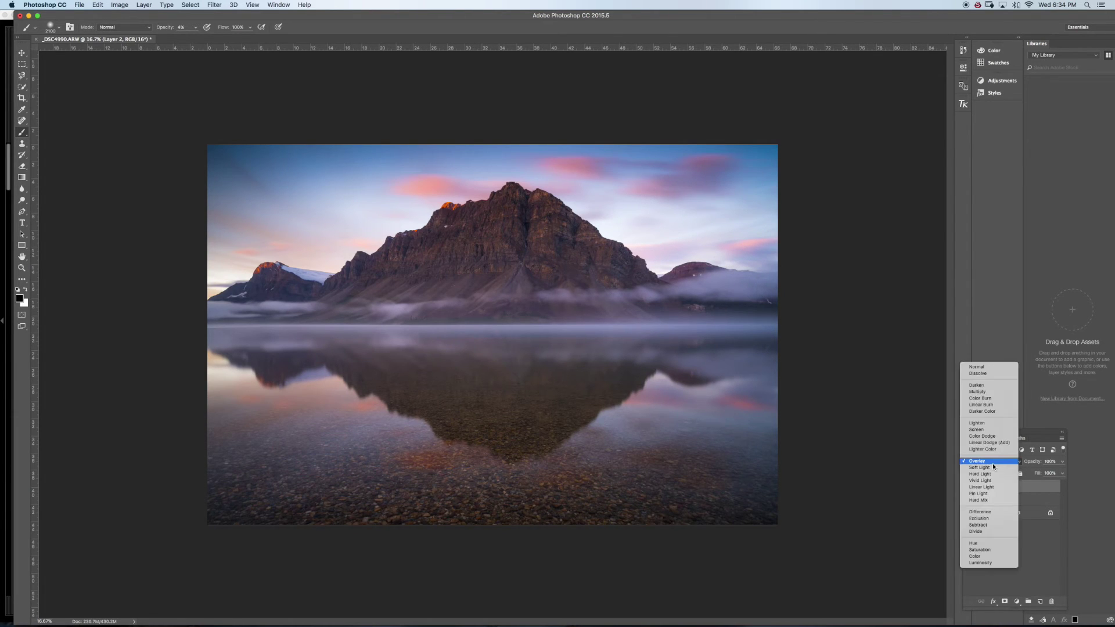
click(1038, 441)
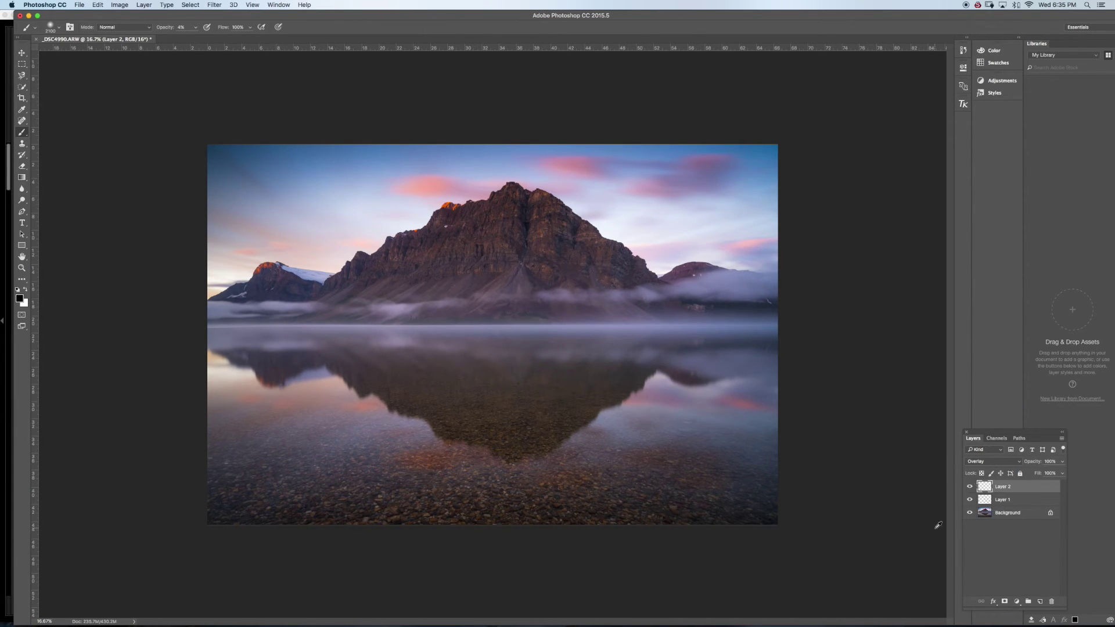
Stamp all visible layers into a new top layer and apply a Gaussian Blur of about 27.5 pixels to it
key(super+alt+shift+e)
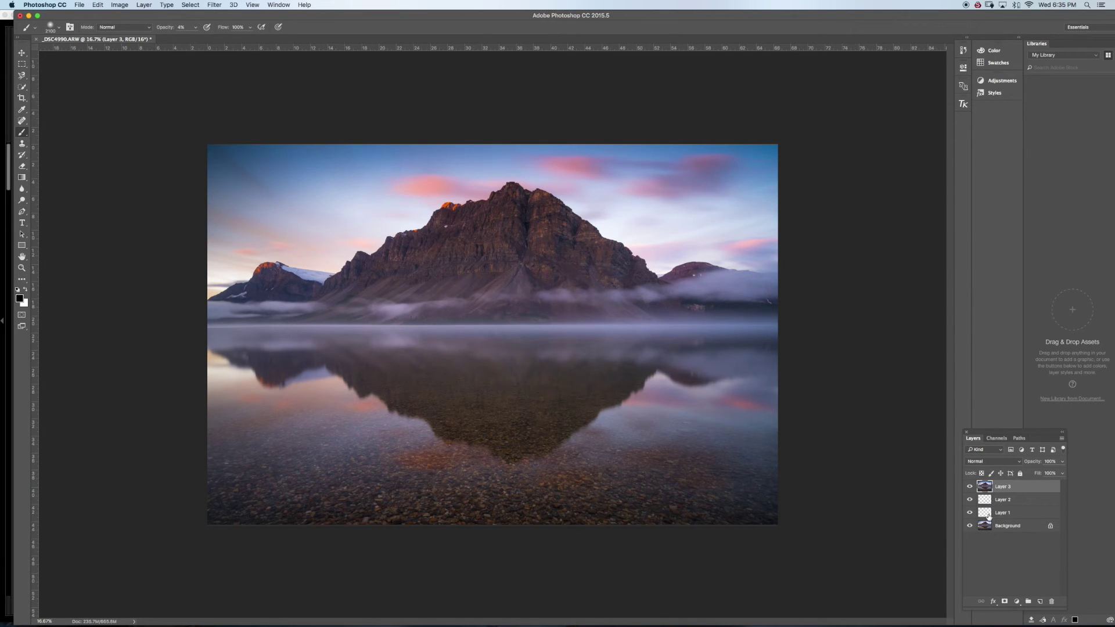
click(207, 4)
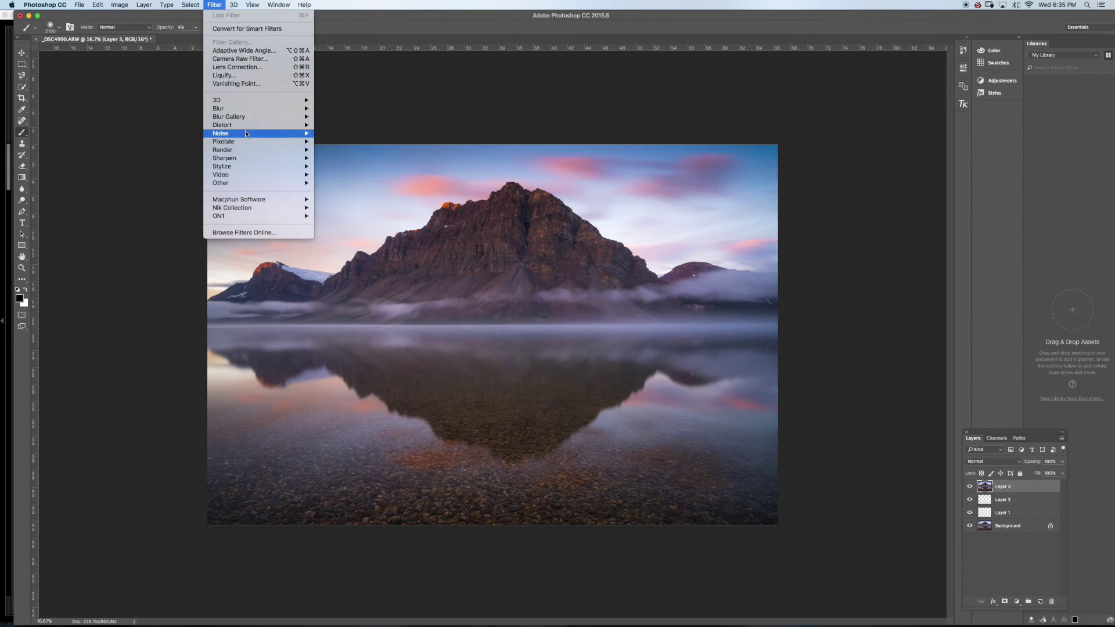
mouse_move(244, 110)
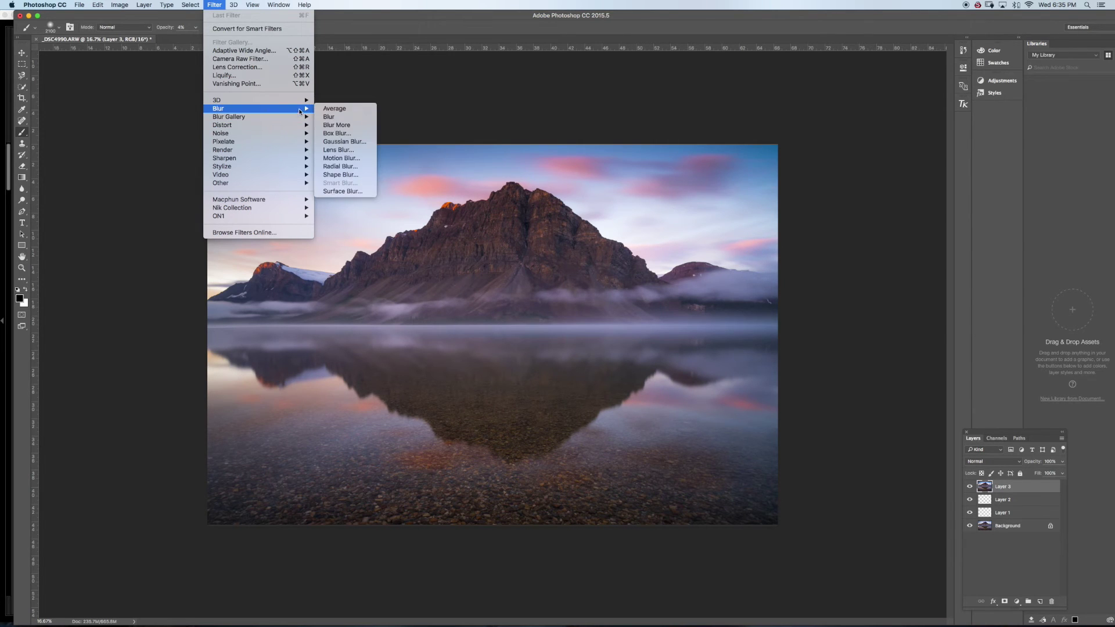
click(349, 142)
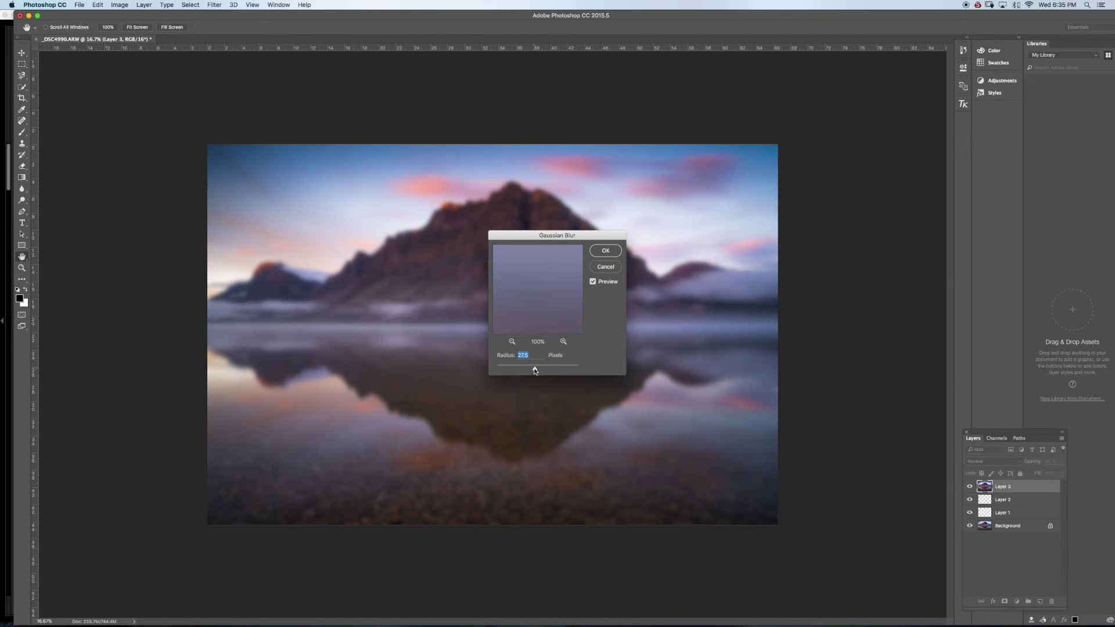
click(604, 258)
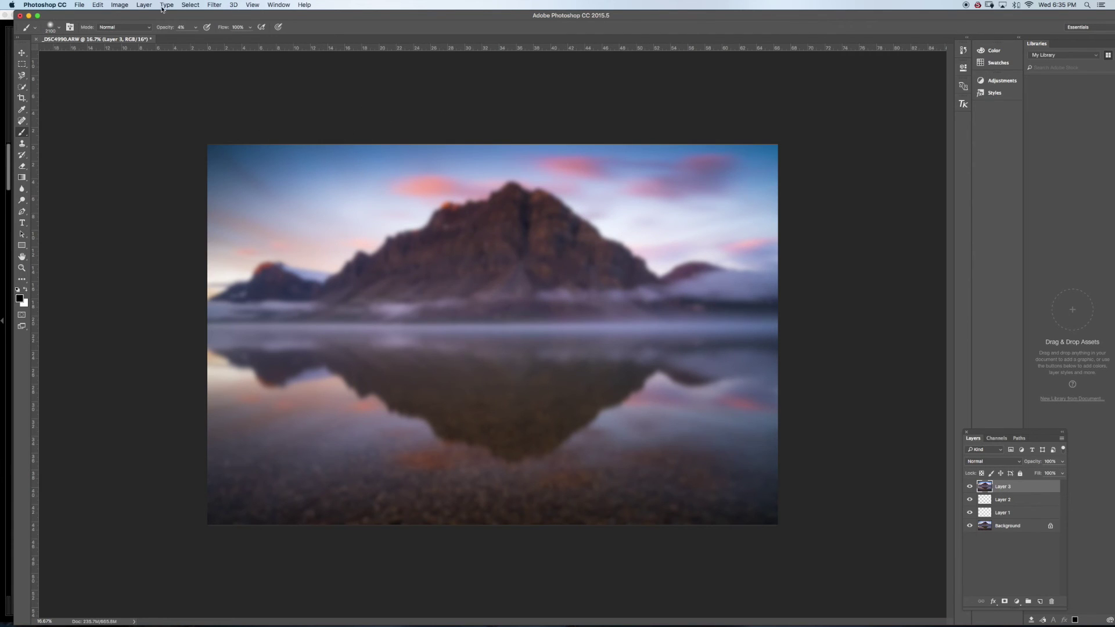
Raise the blurred layer's Contrast to 100 and increase its Brightness slightly with the Brightness/Contrast adjustment
click(134, 6)
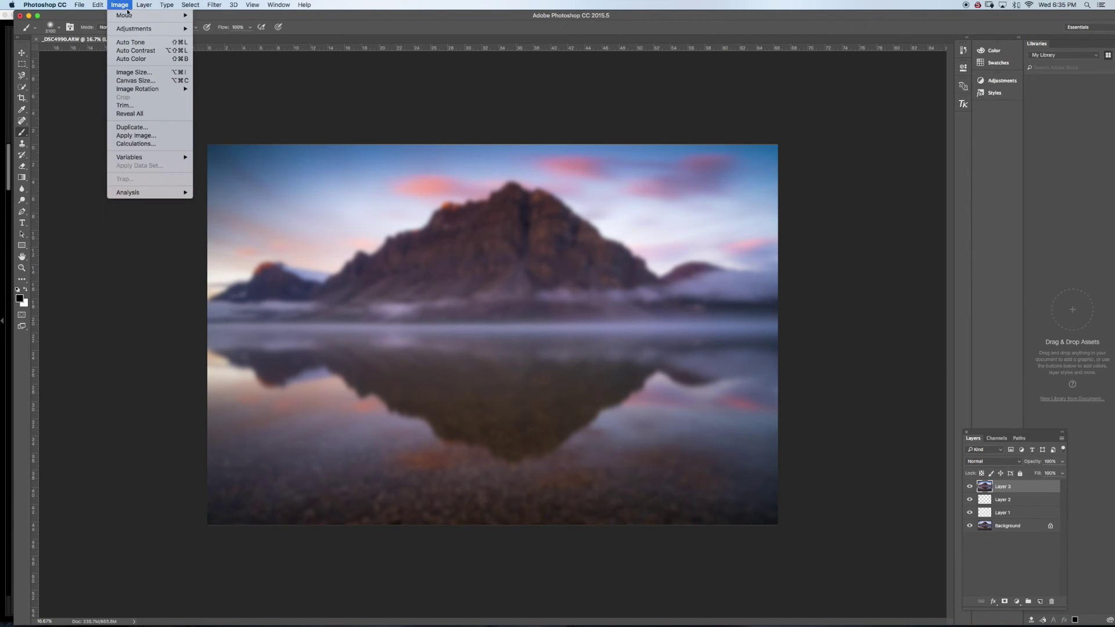
mouse_move(134, 30)
click(224, 29)
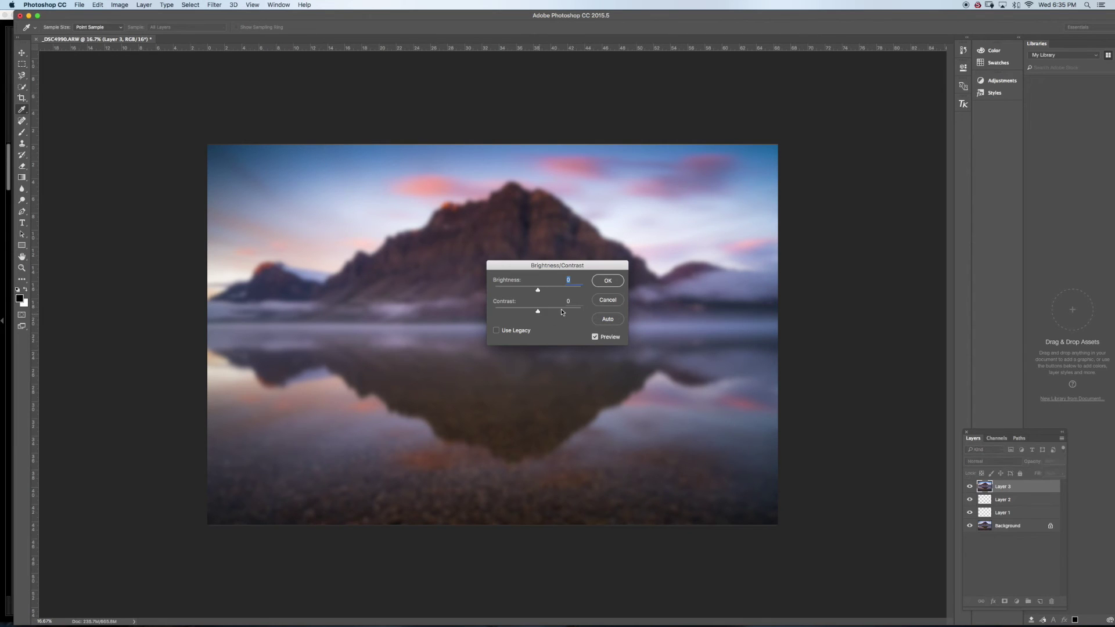
drag(581, 311, 544, 290)
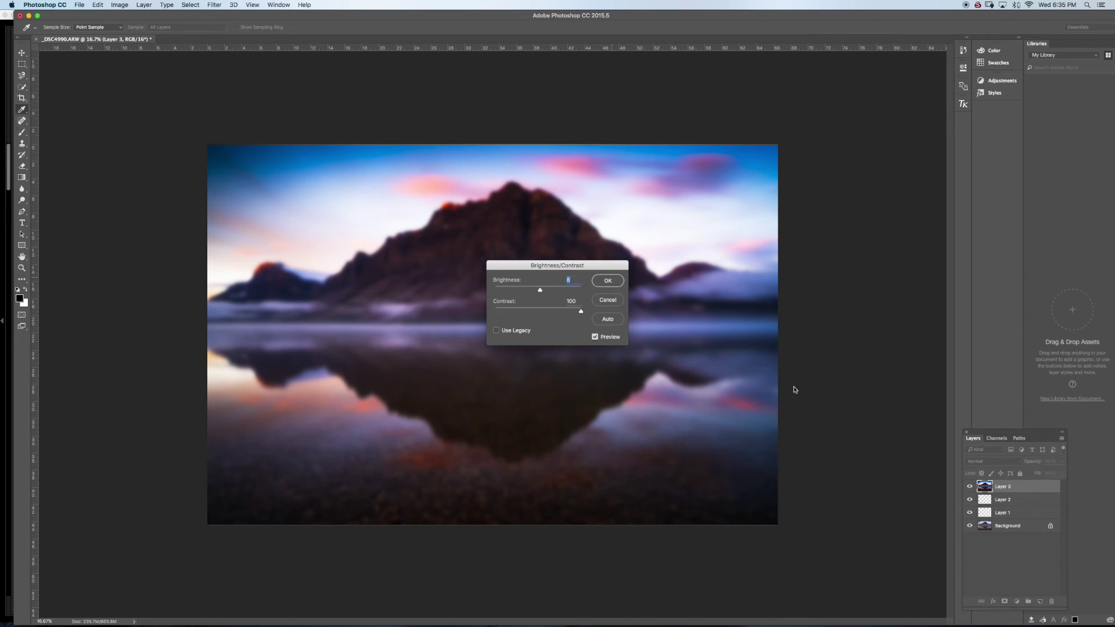
key(Return)
key(b)
Lower the opacity of the blurred high-contrast layer to leave only a subtle glow over the photo
drag(1036, 459, 1011, 466)
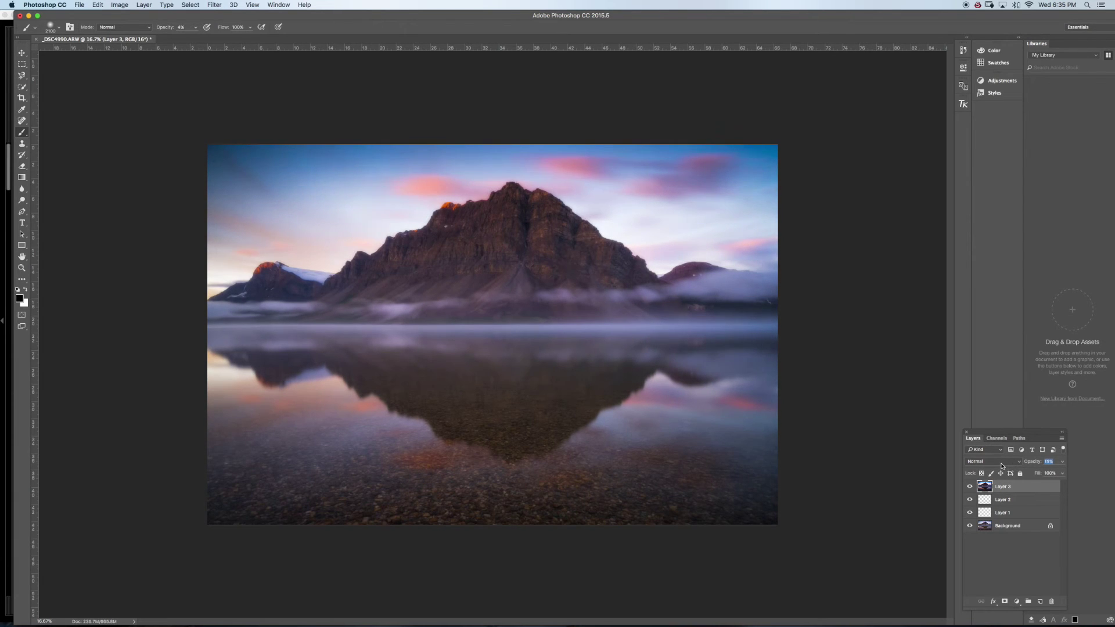
text(5)
key(Return)
drag(1037, 462, 1040, 462)
key(Return)
Compare the photo with the blurred glow layer shown and hidden
click(970, 487)
click(969, 487)
click(969, 487)
click(972, 488)
click(973, 488)
click(972, 487)
click(973, 487)
click(969, 487)
click(970, 486)
click(970, 486)
click(970, 486)
click(969, 487)
click(970, 487)
Stamp all visible layers, including the glow, into another new layer at the top of the stack
key(super+alt+shift+e)
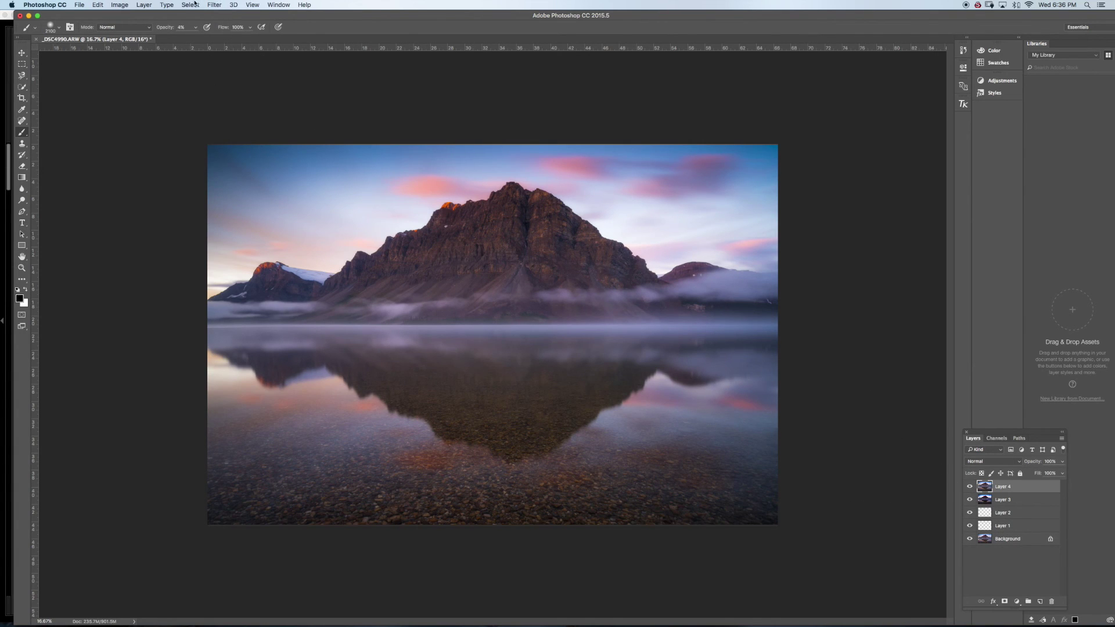
Apply a High Pass filter with a 3.0-pixel radius to the top stamped layer and set its blend mode to Overlay
click(216, 5)
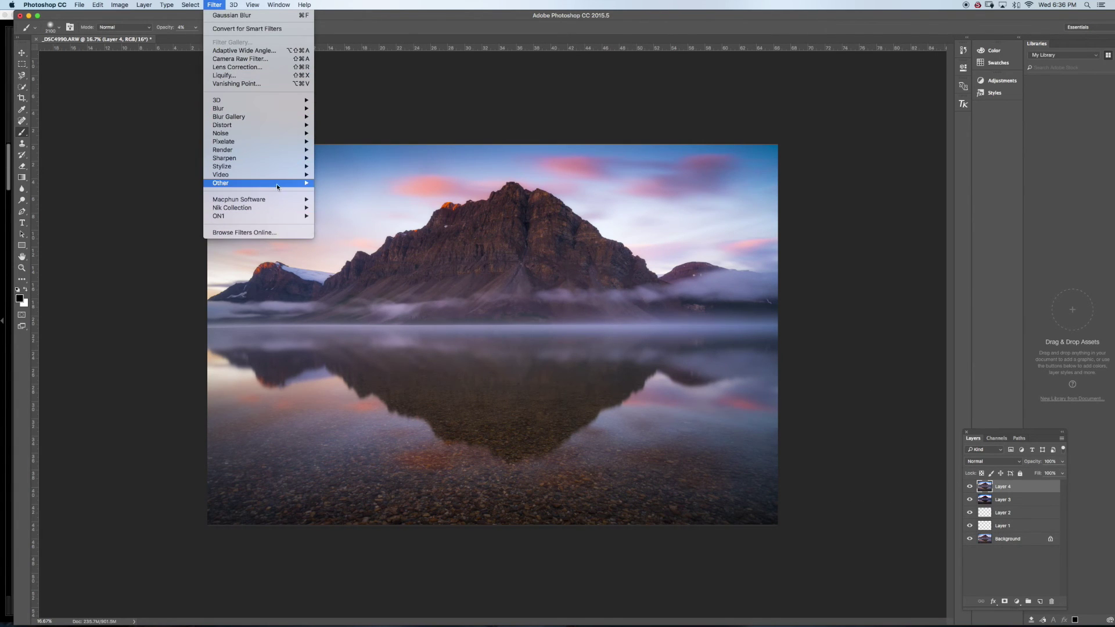
mouse_move(276, 183)
click(330, 192)
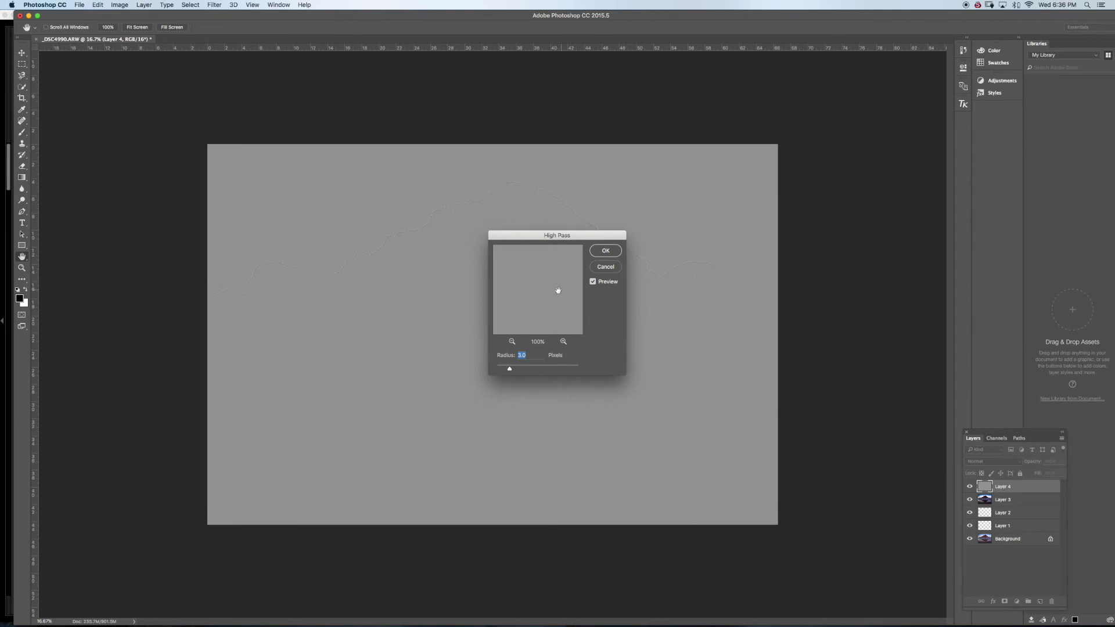
click(606, 251)
key(b)
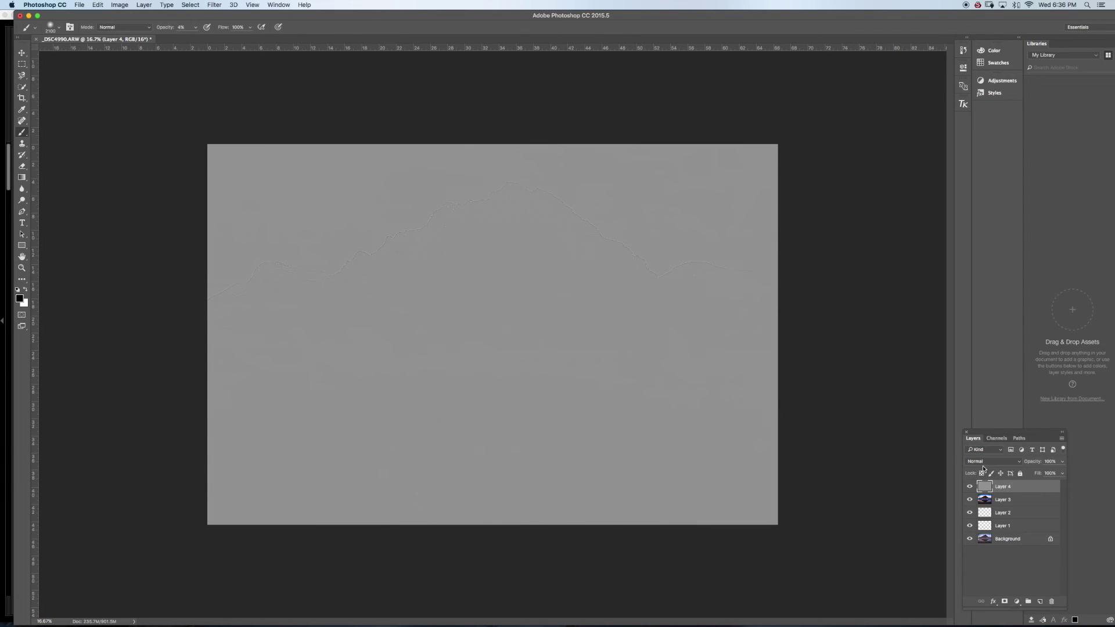
click(984, 463)
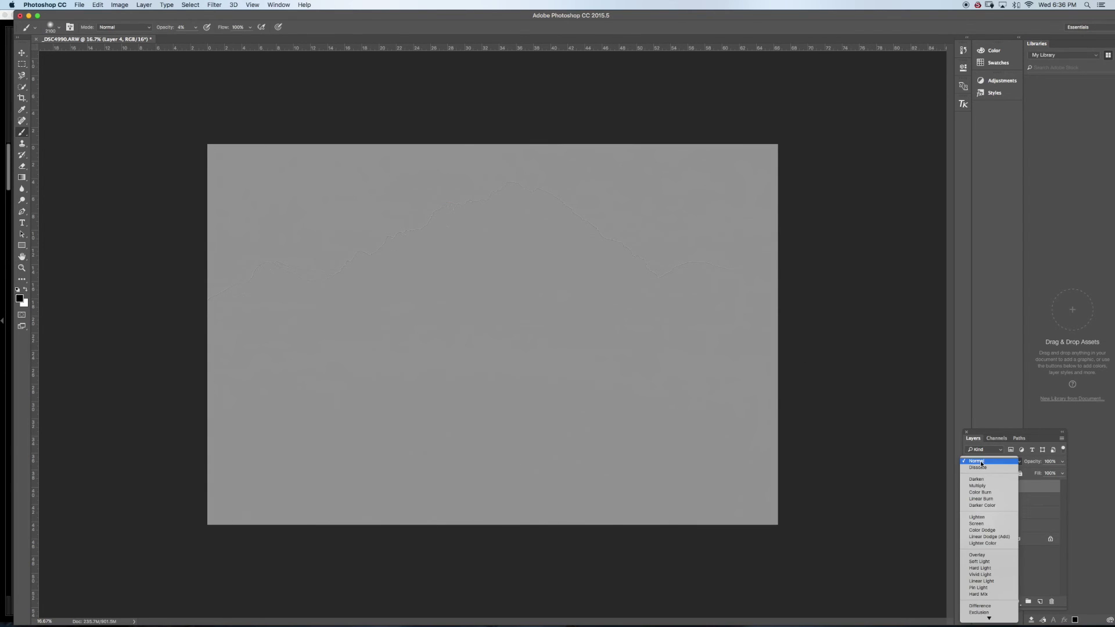
click(976, 555)
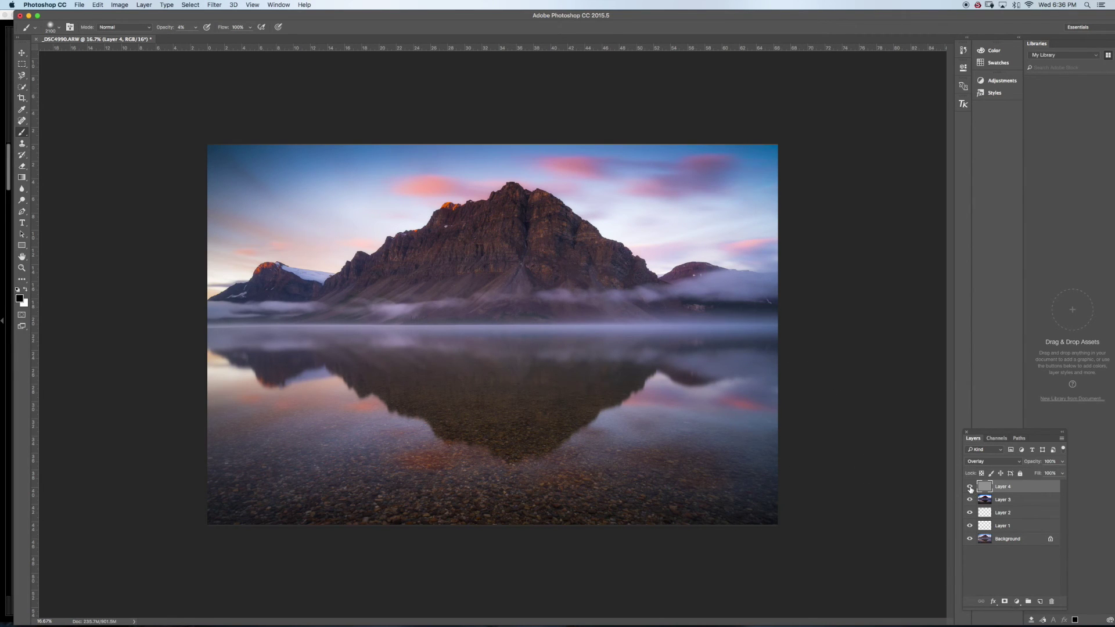
Check the sharpening on the mountain peak at 100% and change the High Pass layer's blend mode to Soft Light
click(22, 268)
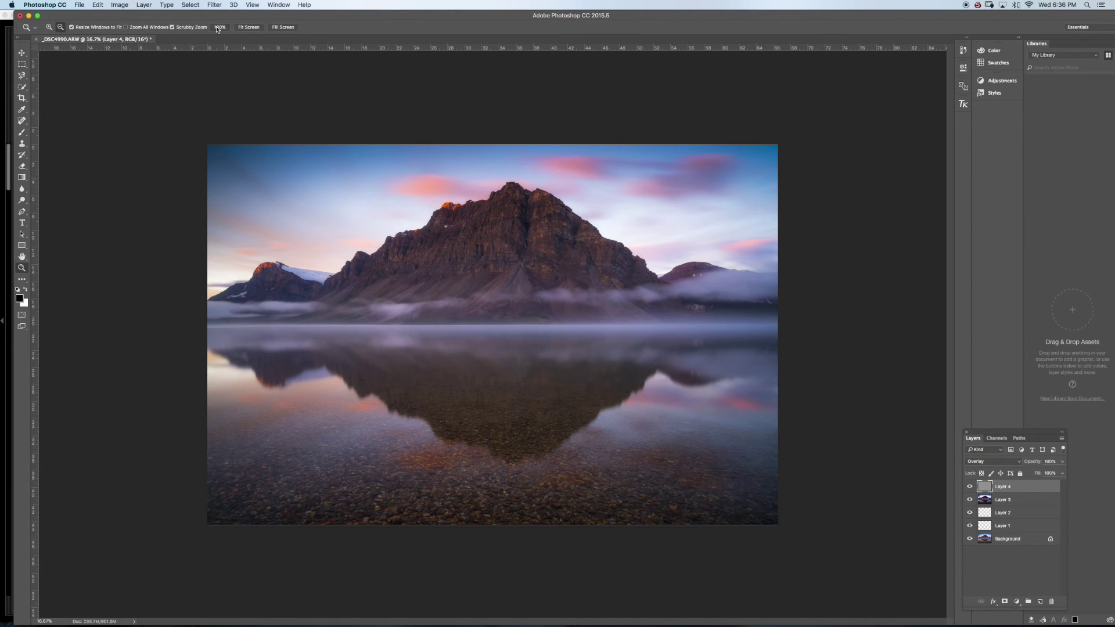
key(super+1)
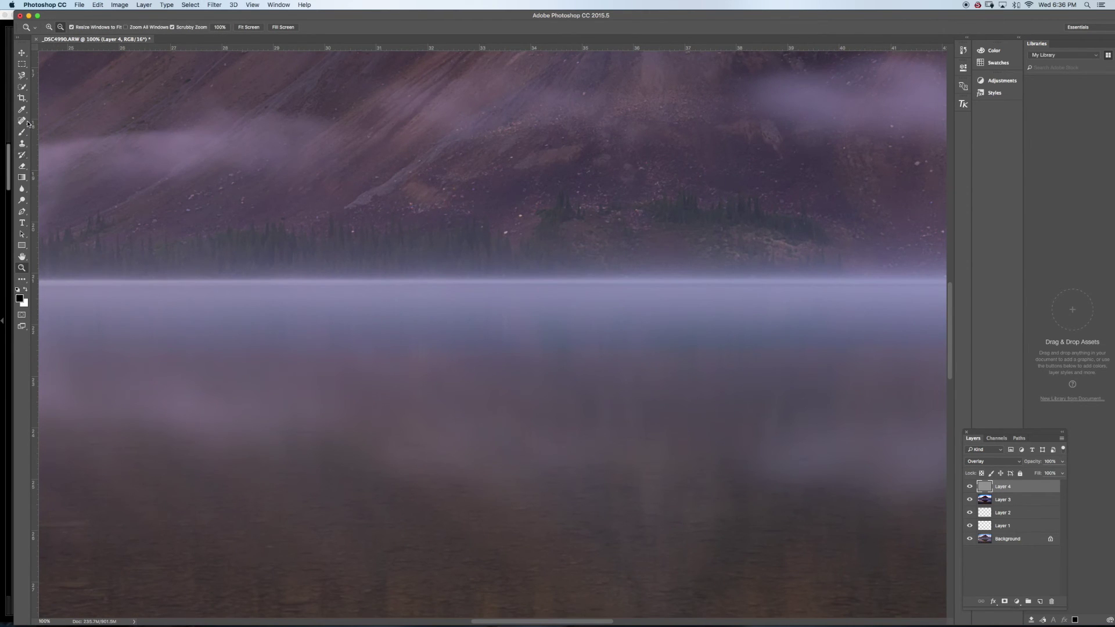
click(22, 256)
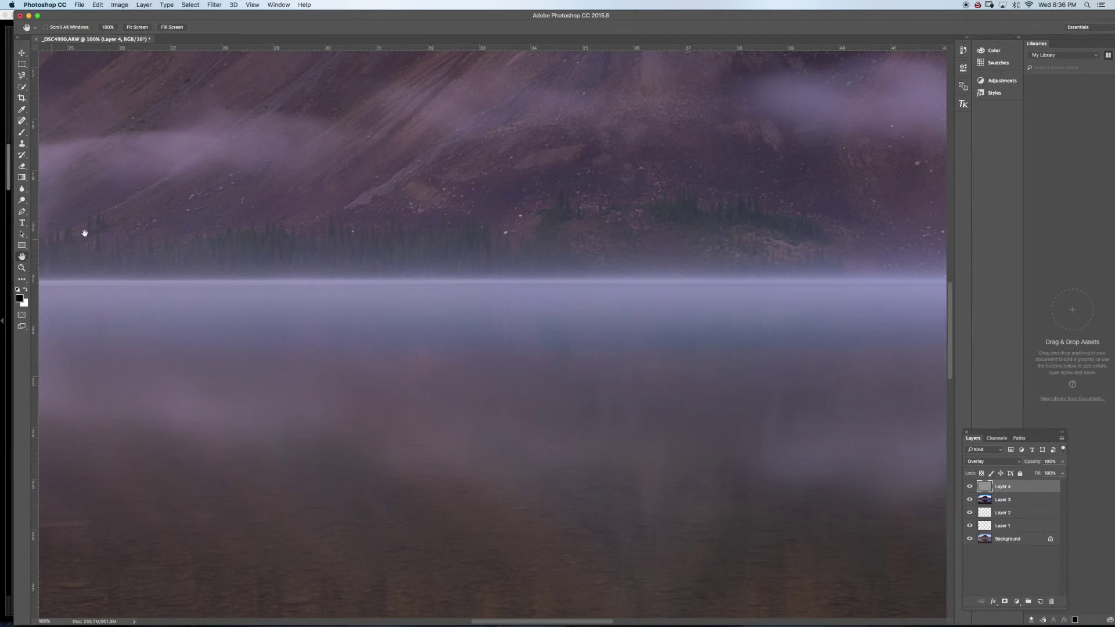
drag(555, 249, 557, 325)
scroll(557, 326, up, 15)
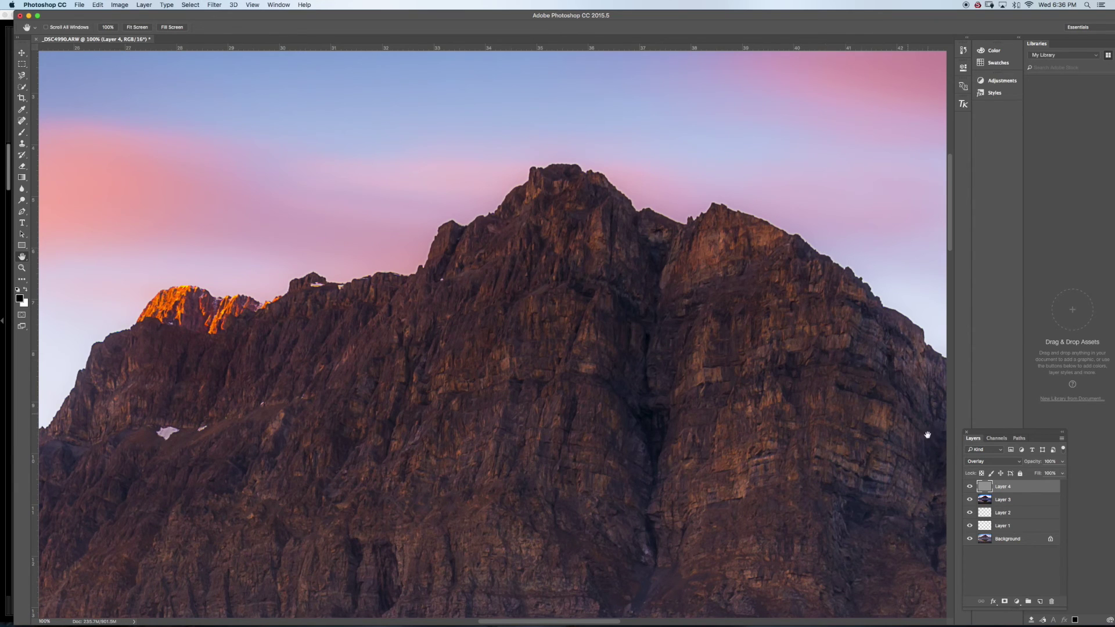
click(970, 487)
click(983, 463)
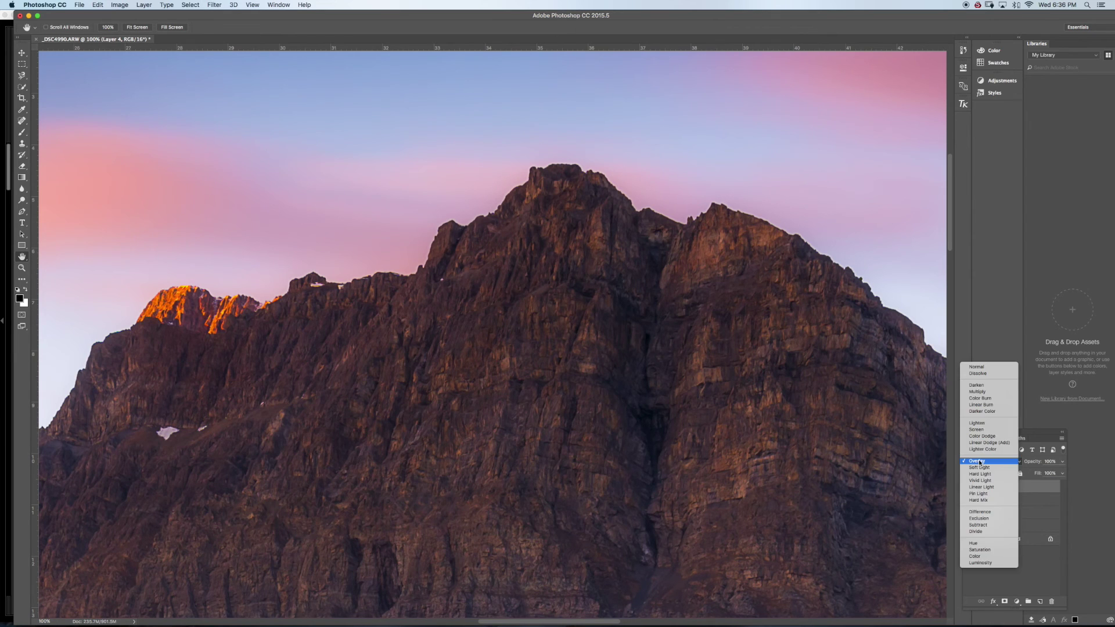
click(983, 470)
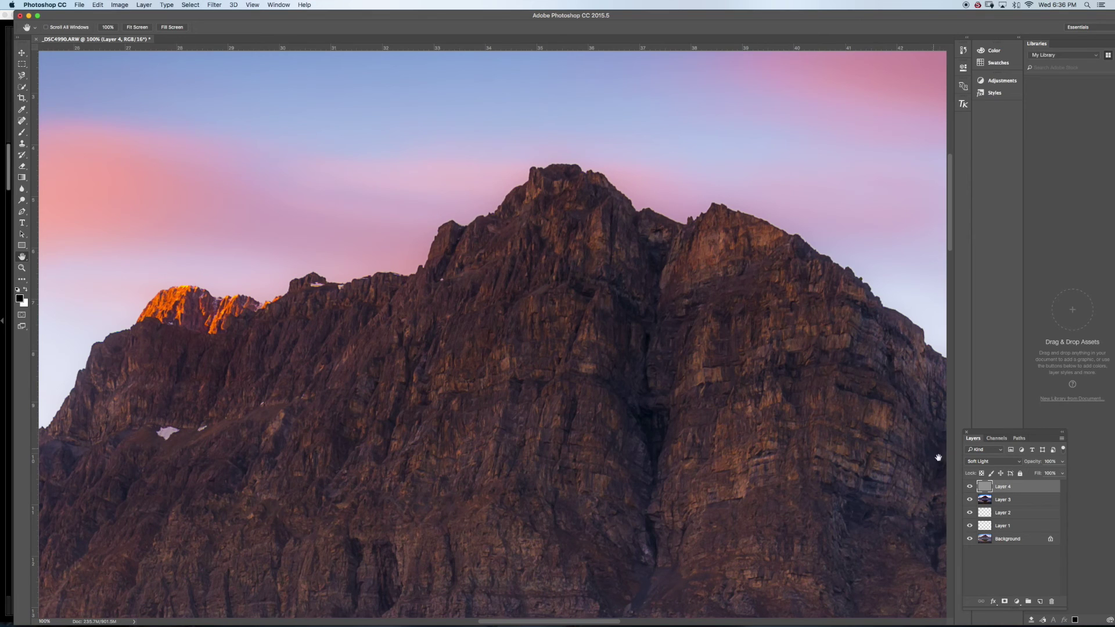
Compare the mountain's detail with the High Pass layer shown and hidden, and lower that layer's opacity to 75%
click(969, 488)
click(969, 488)
click(969, 489)
click(968, 491)
scroll(856, 465, right, 10)
scroll(856, 465, down, 3)
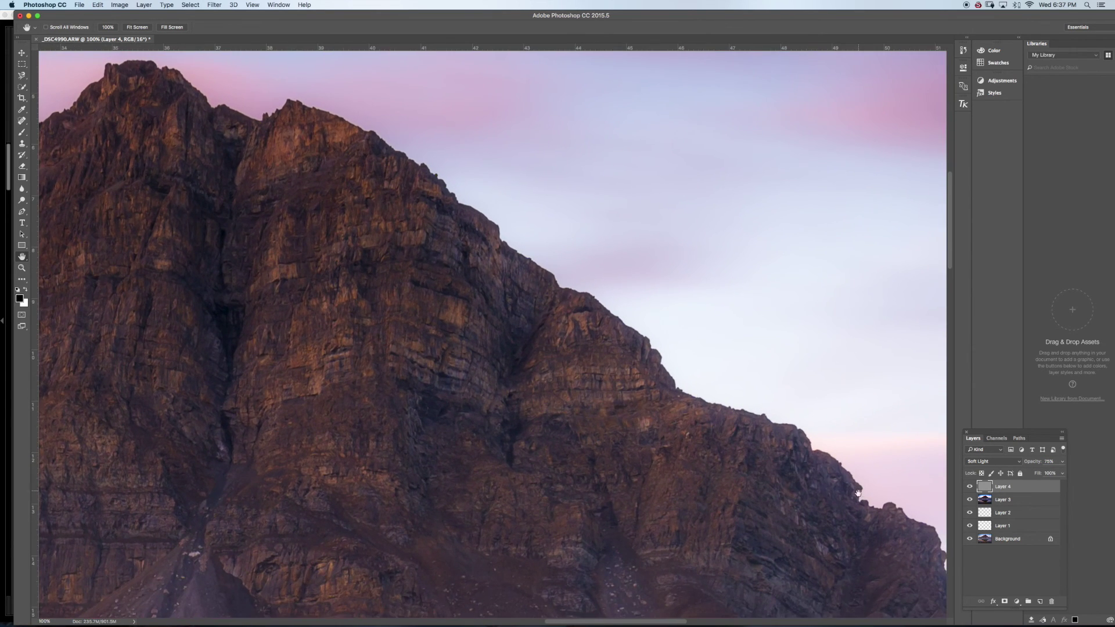
click(972, 488)
click(970, 488)
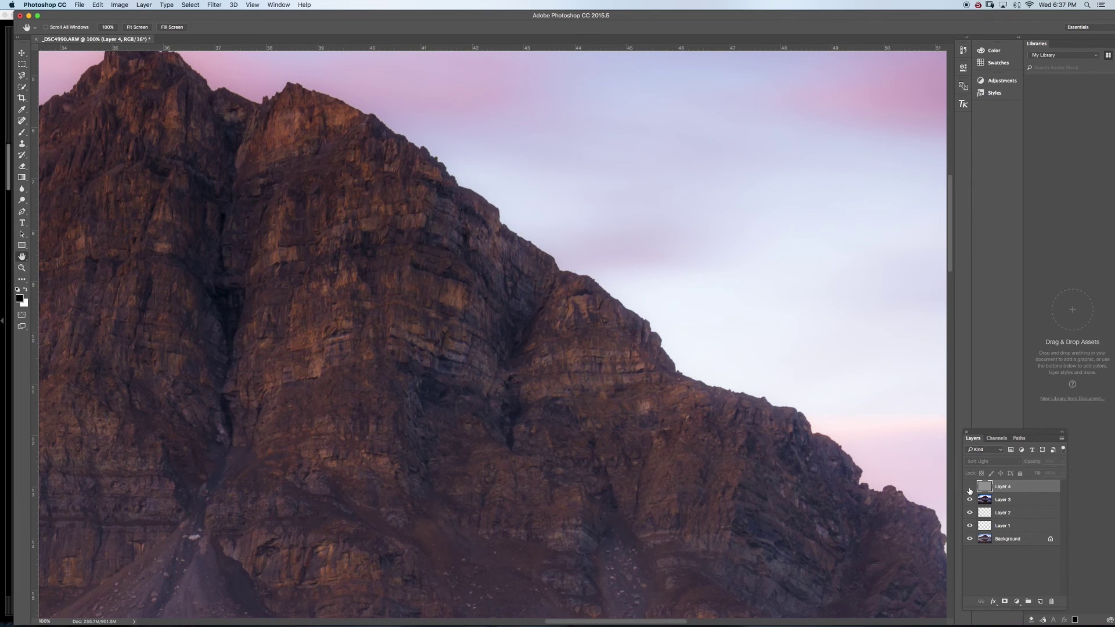
click(969, 488)
Fit the whole photo in view and compare it with all layers above the background hidden and shown
click(137, 27)
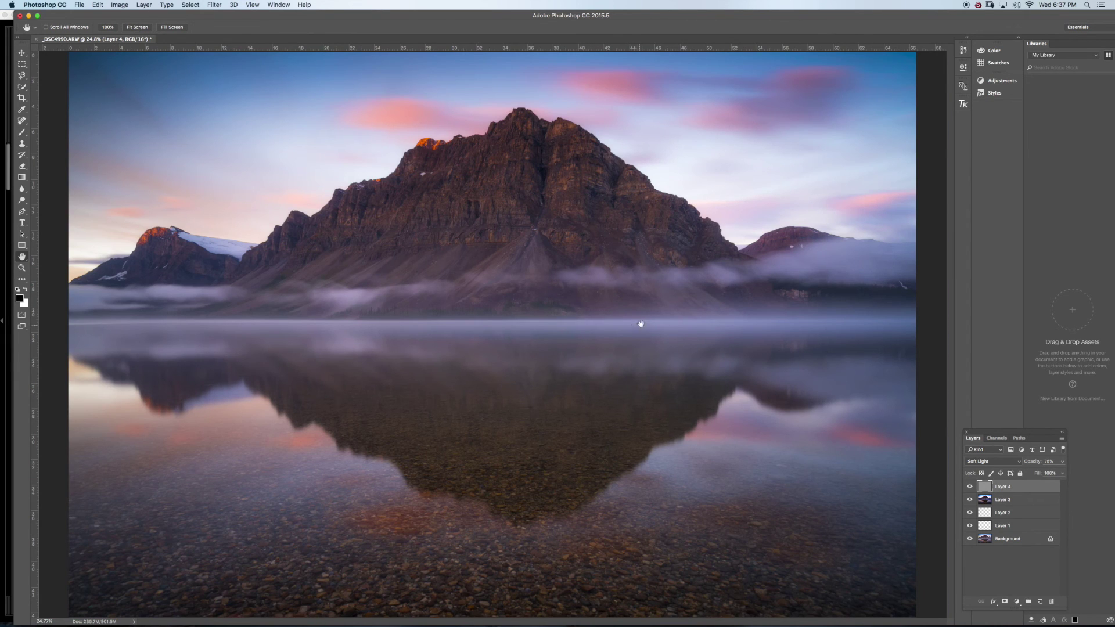
drag(970, 487, 971, 533)
drag(970, 491, 972, 534)
Create a resized, web-sharpened copy of the photo with TKActions, using a horizontal final dimension of 2048 pixels
click(962, 107)
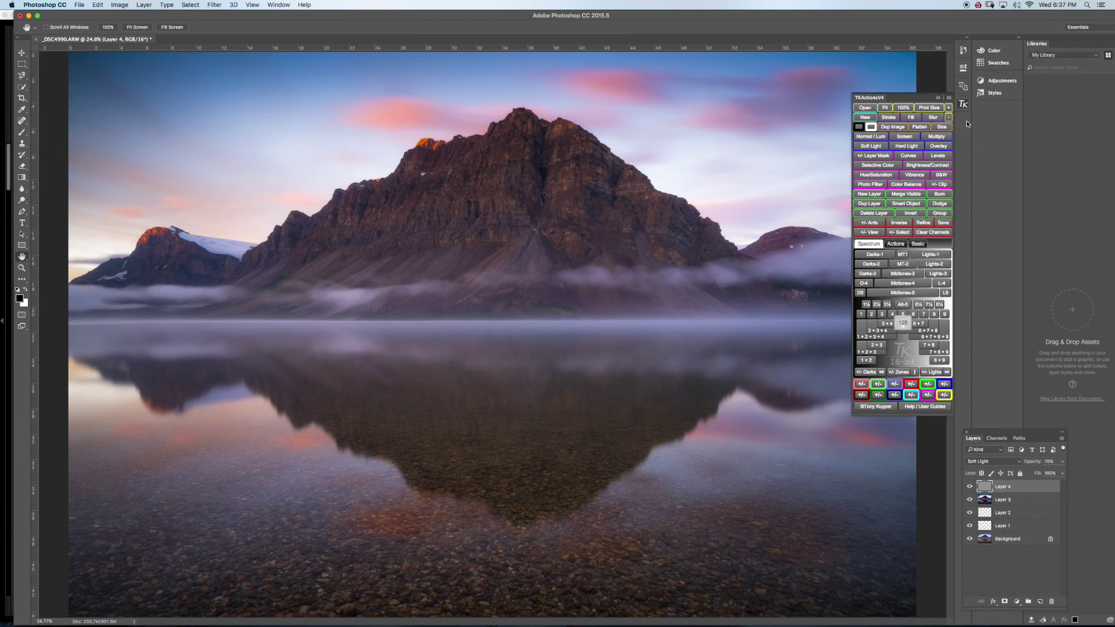
click(888, 244)
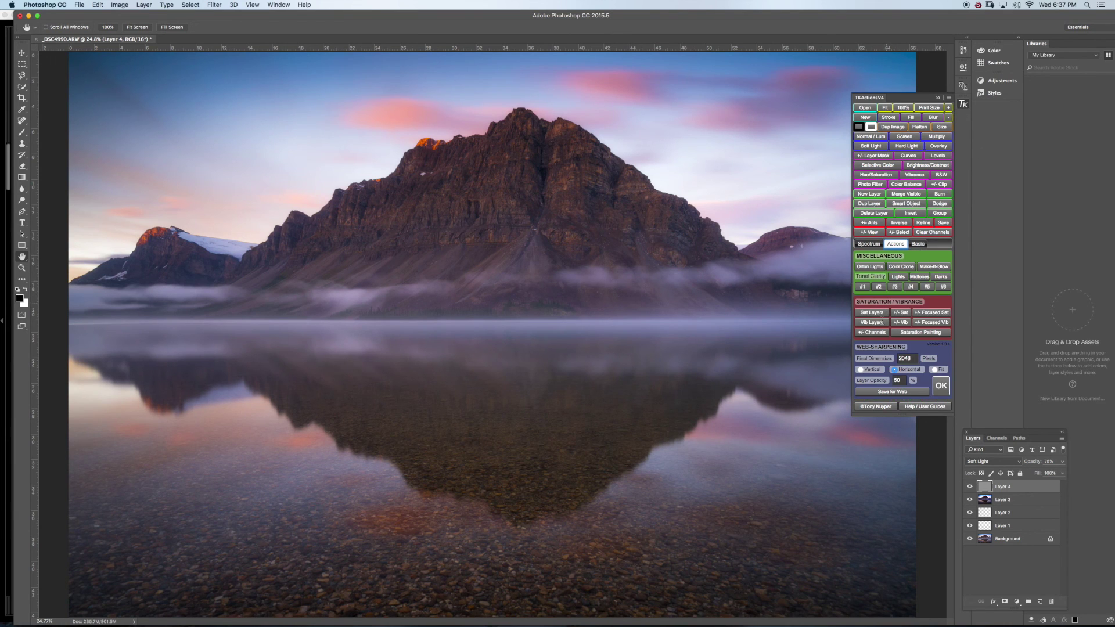
double_click(908, 358)
click(941, 386)
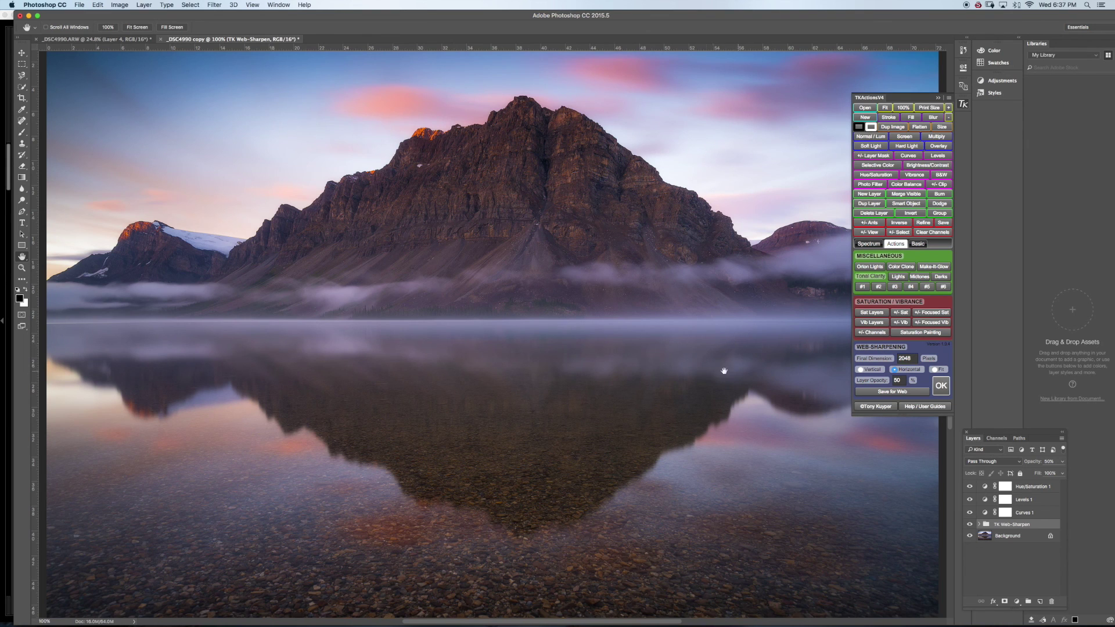
Convert the web-sharpened copy to the sRGB IEC61966-2.1 profile and flatten its layers
click(97, 6)
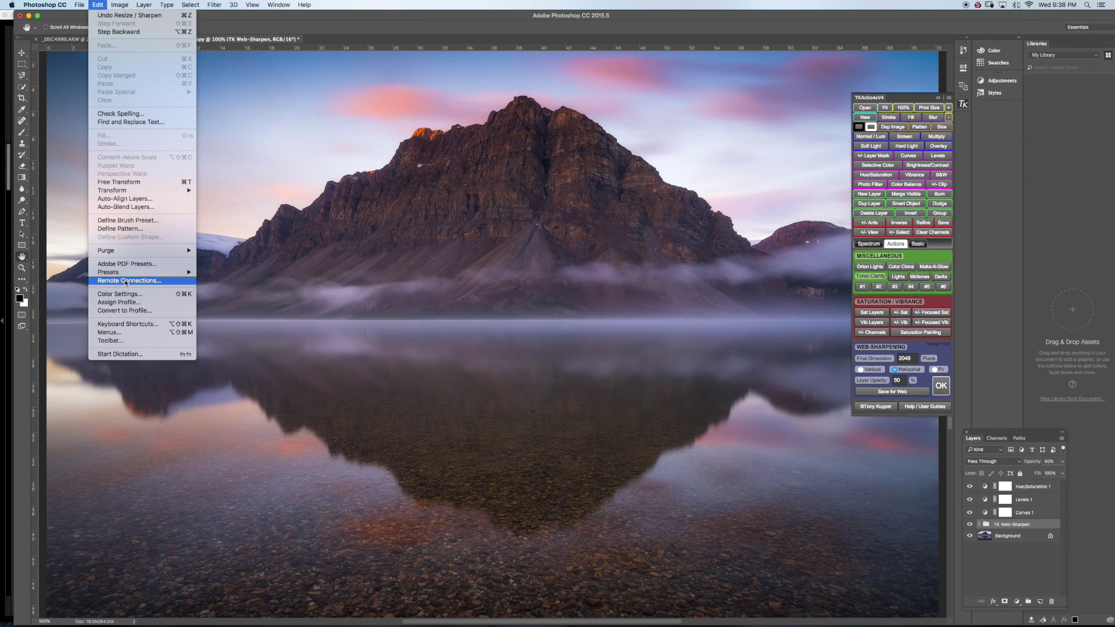
click(145, 312)
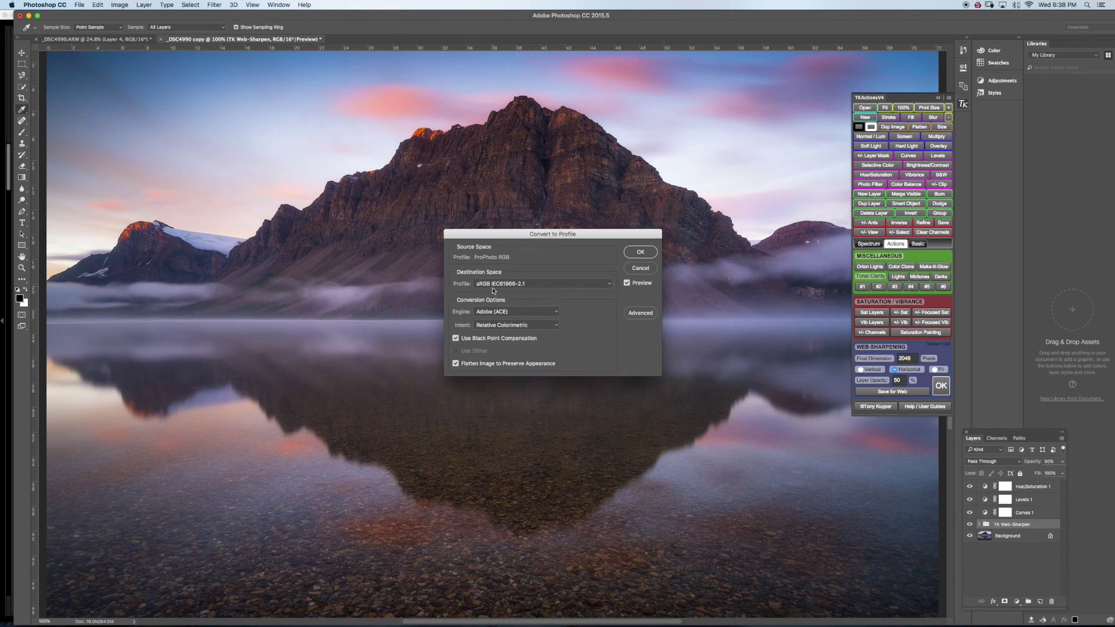
click(640, 253)
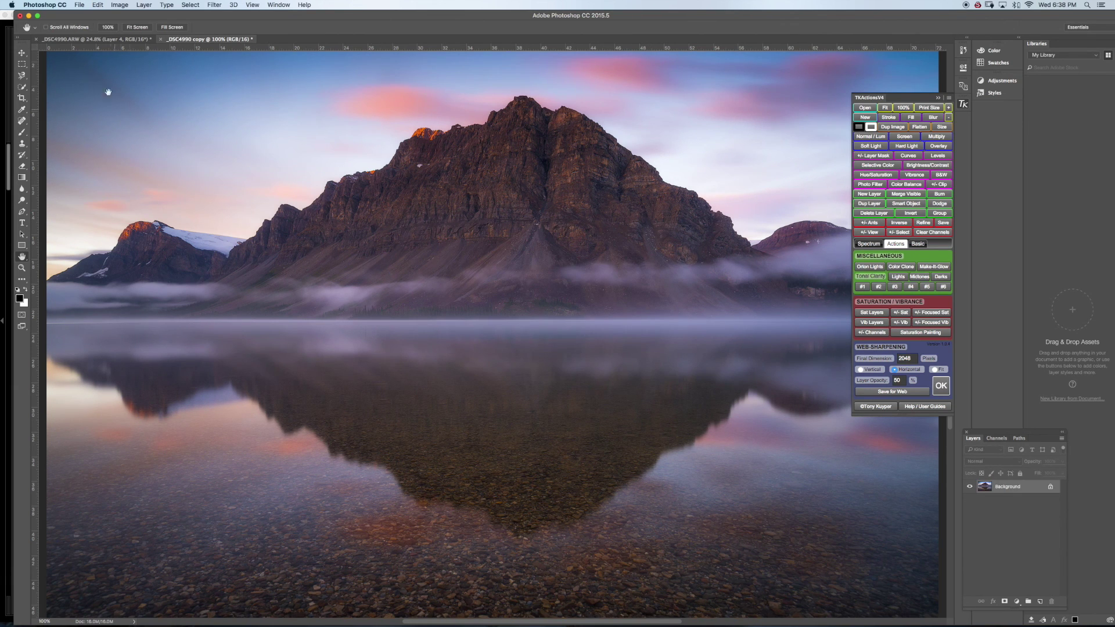
Save the flattened copy as a JPEG named sunrise-banff in the Banff folder at quality 12 (Maximum)
click(76, 8)
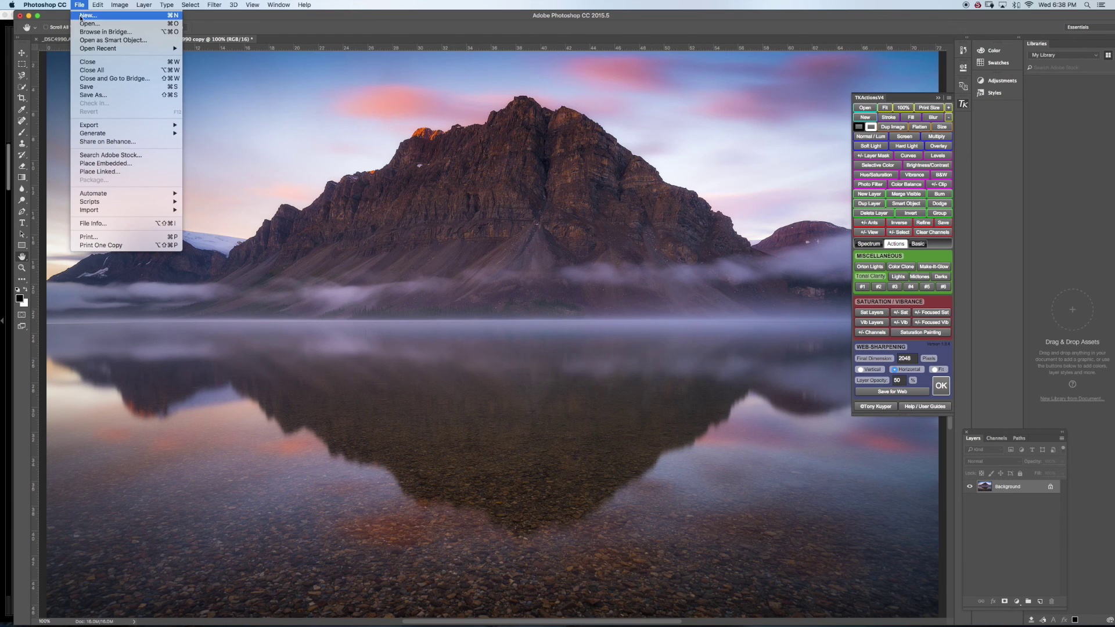
click(103, 96)
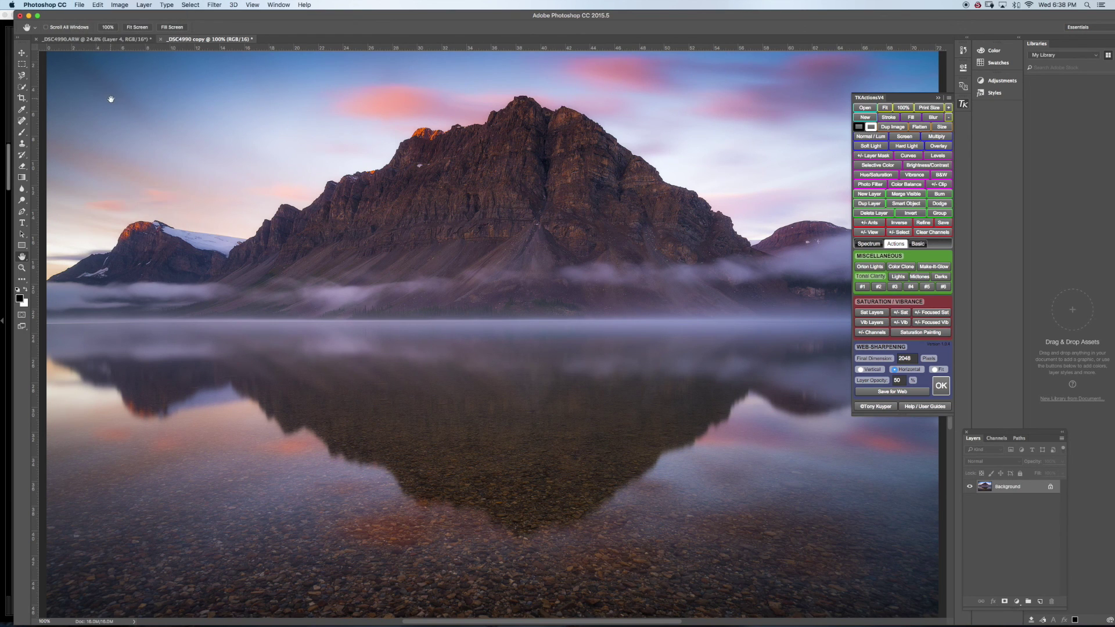
click(77, 5)
click(95, 97)
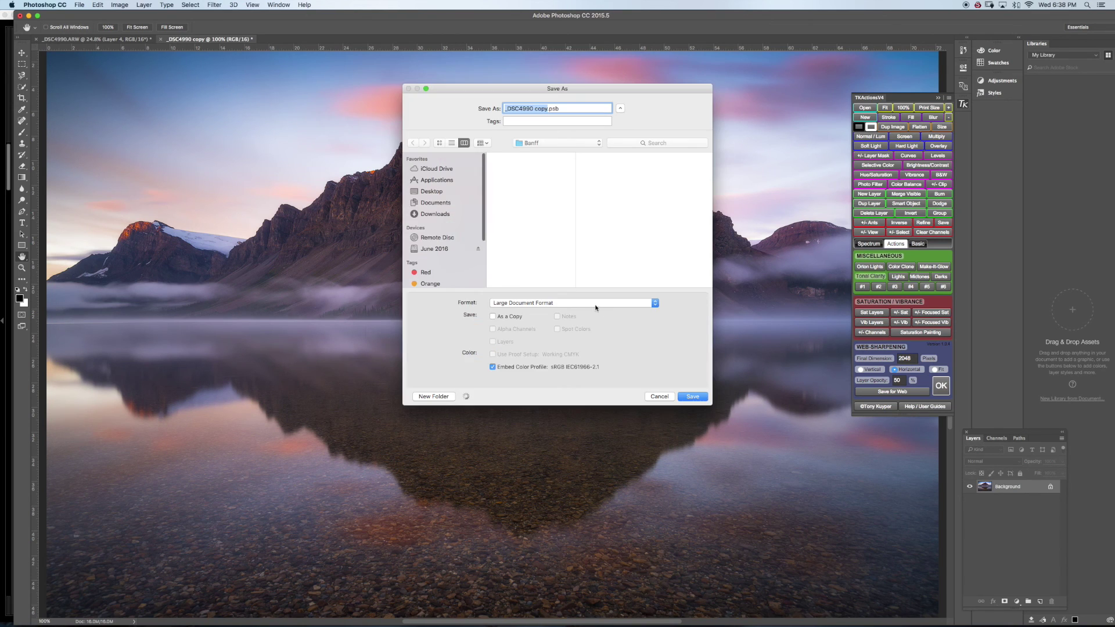
click(580, 302)
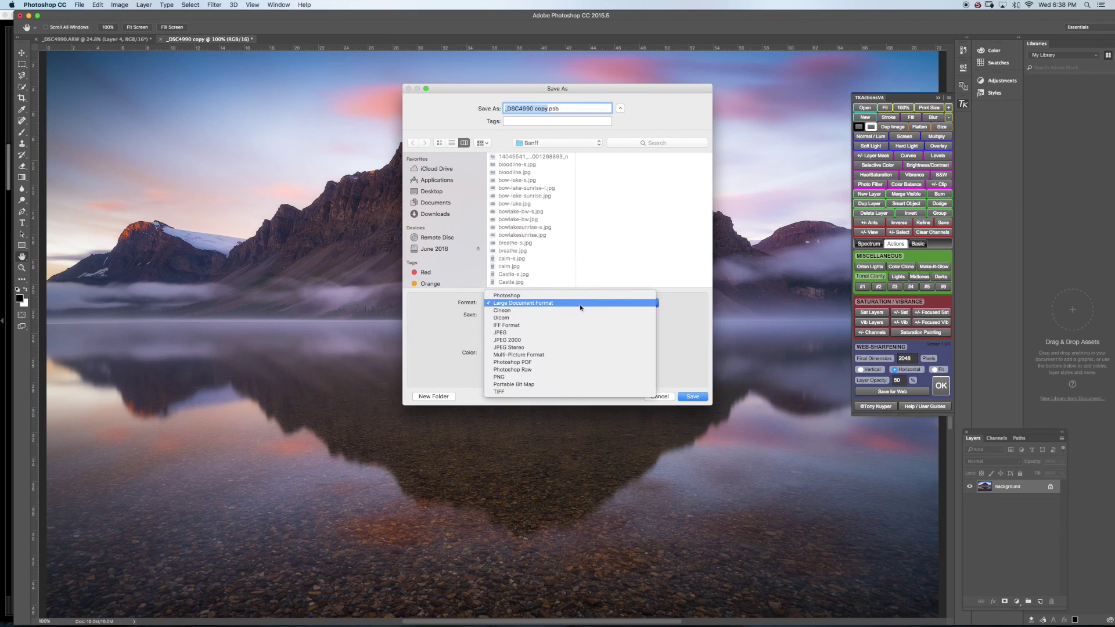
click(535, 333)
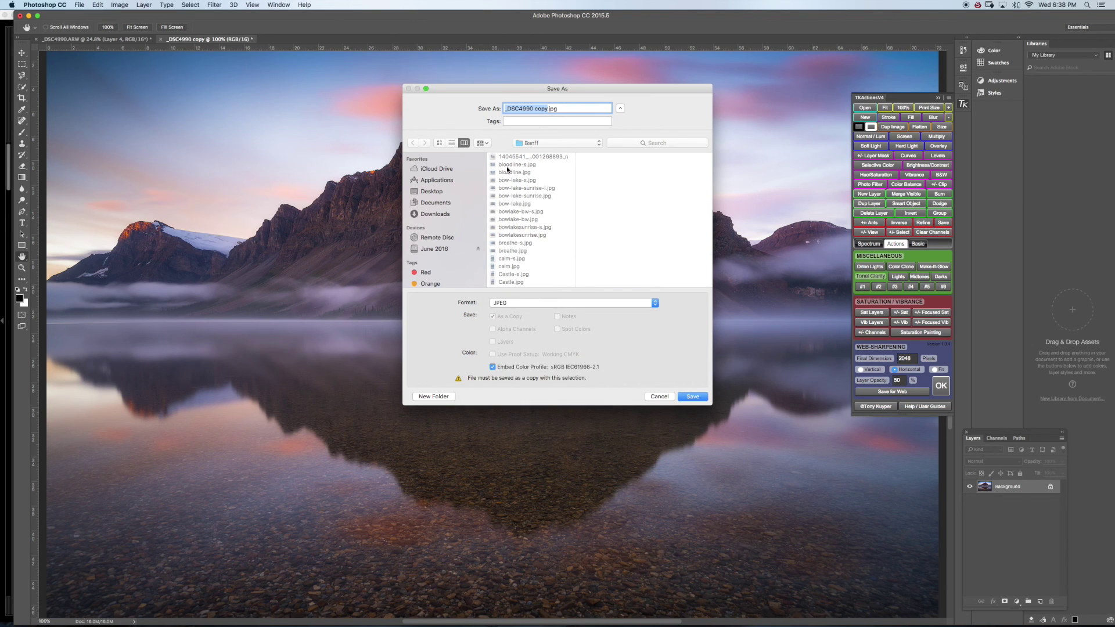
text(sunrise-)
text(banff)
key(Return)
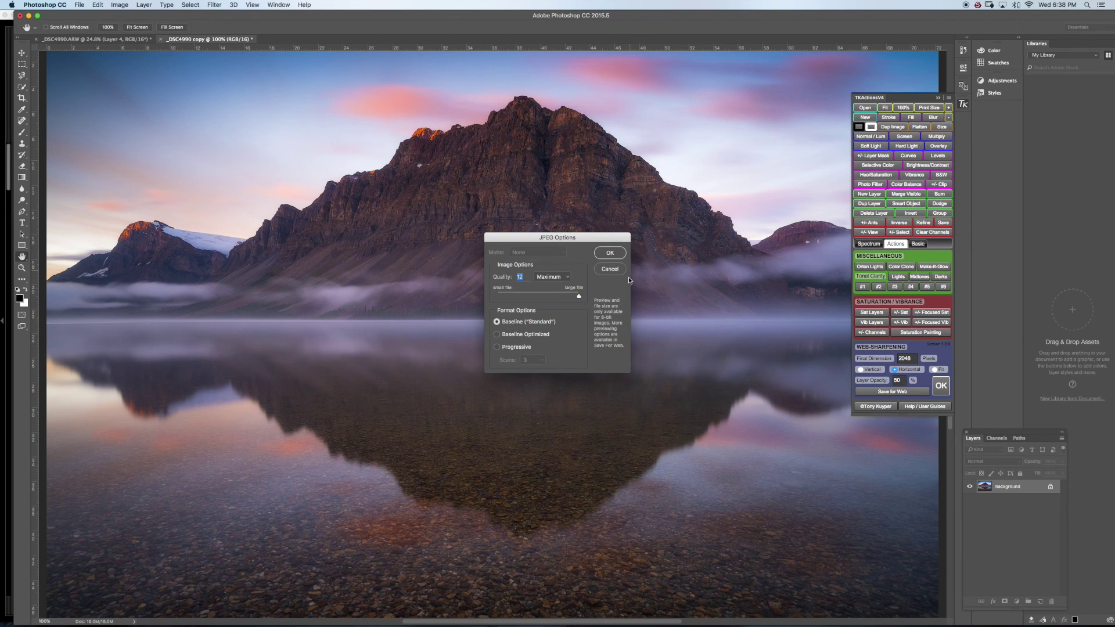
click(609, 253)
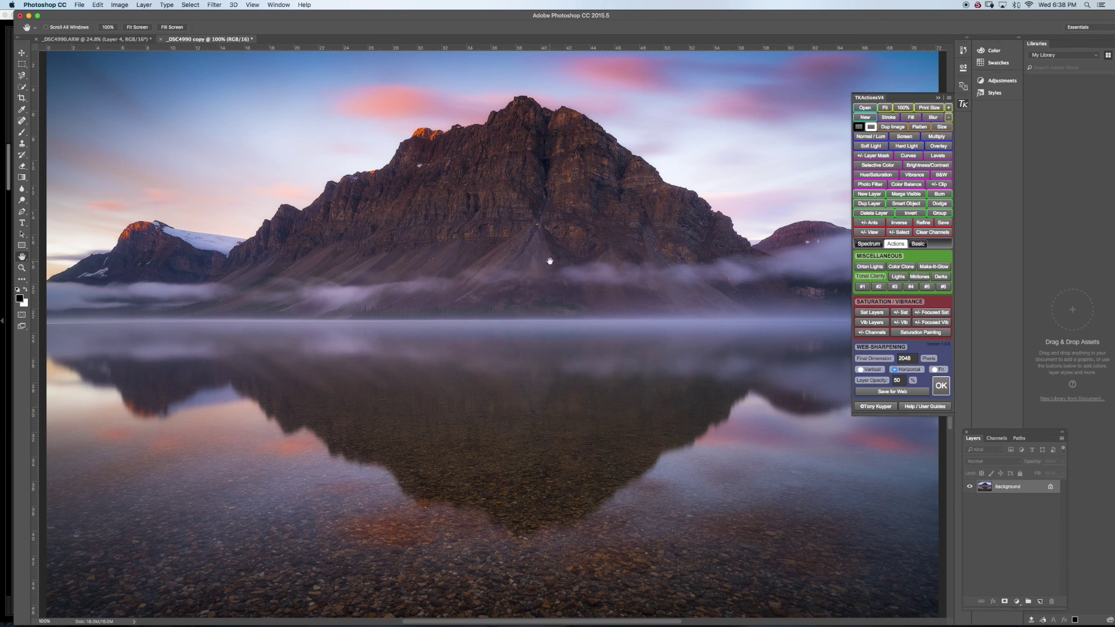
Compare the layered original photo with the web-sharpened copy by switching between the two open documents
click(96, 38)
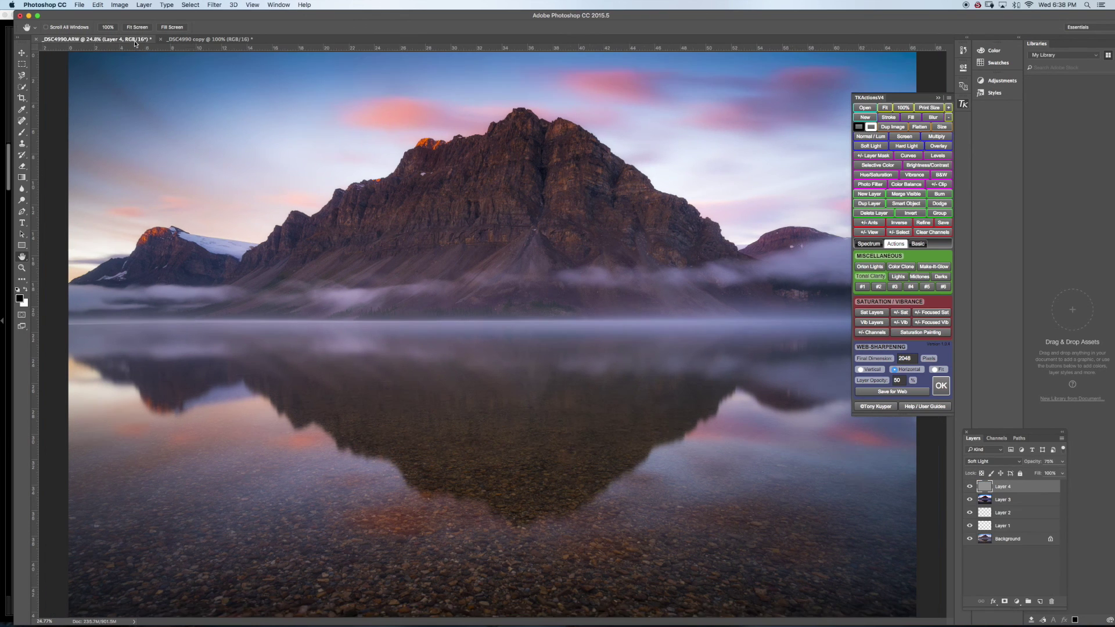
double_click(190, 47)
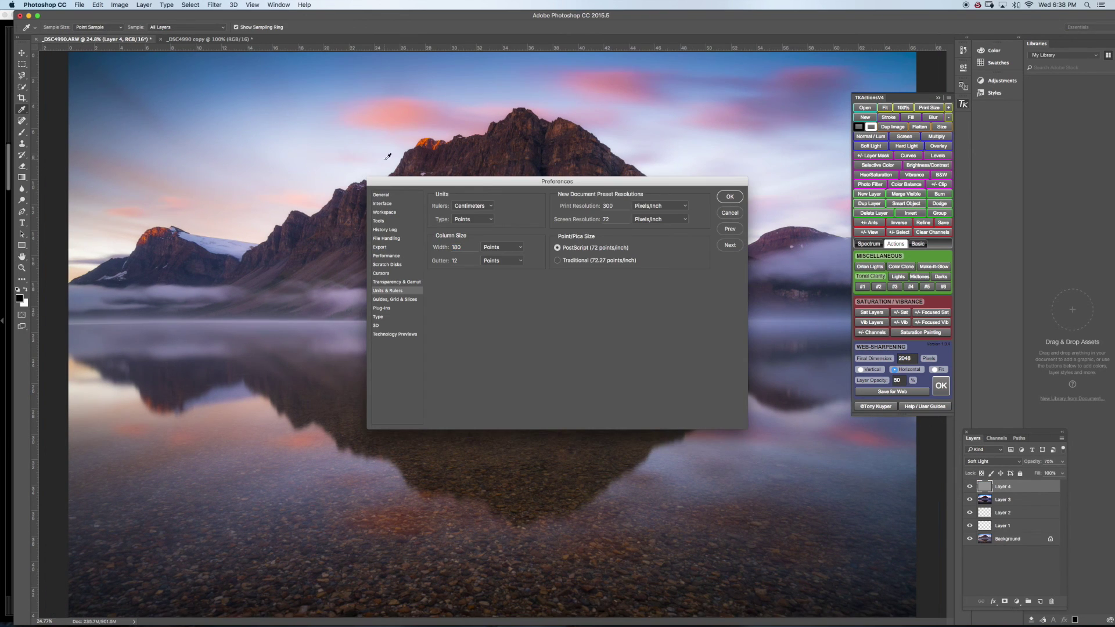
click(730, 212)
key(h)
click(226, 39)
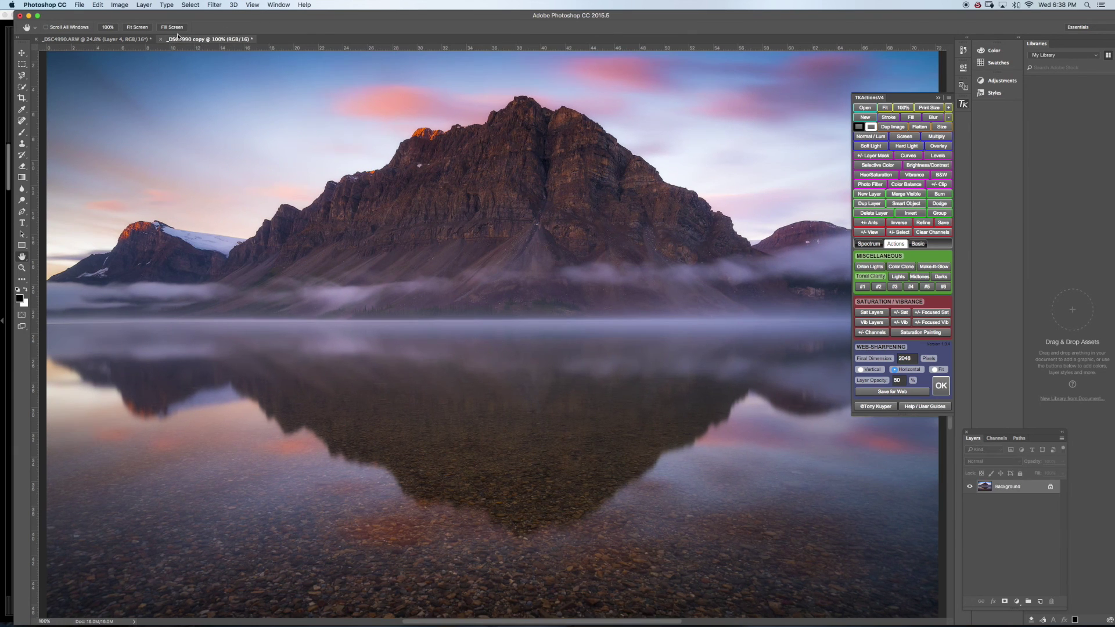
click(123, 38)
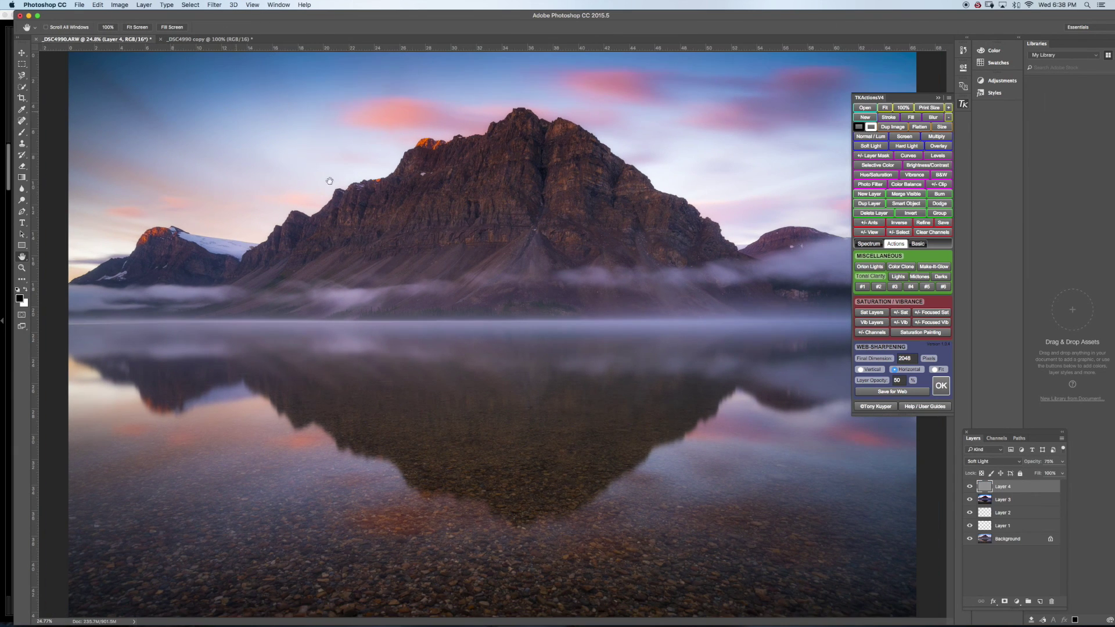
click(209, 39)
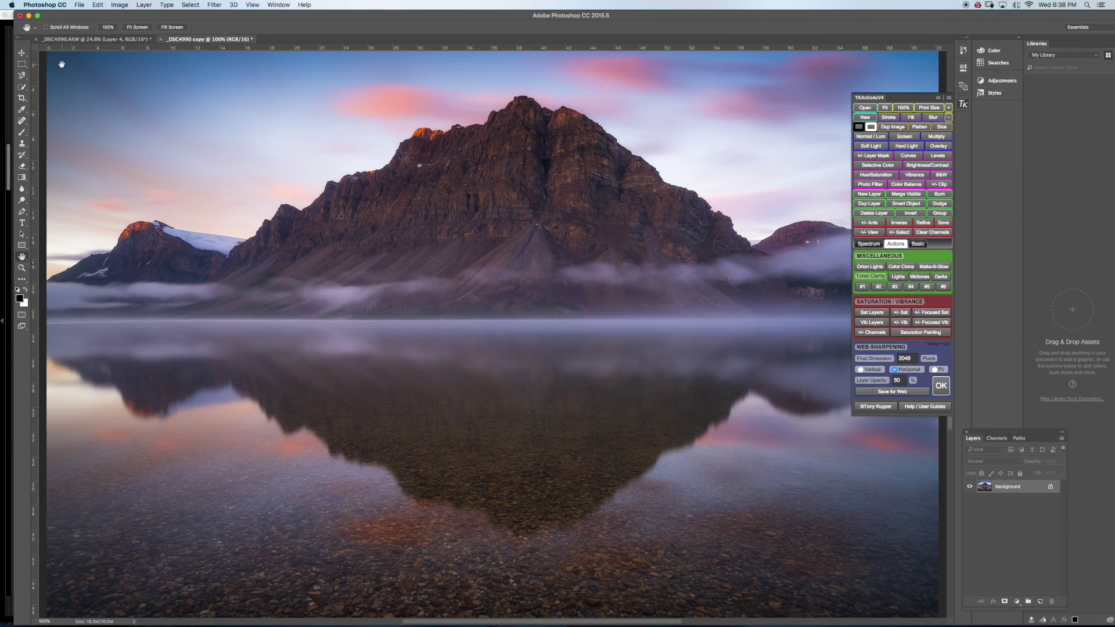
drag(249, 16, 234, 15)
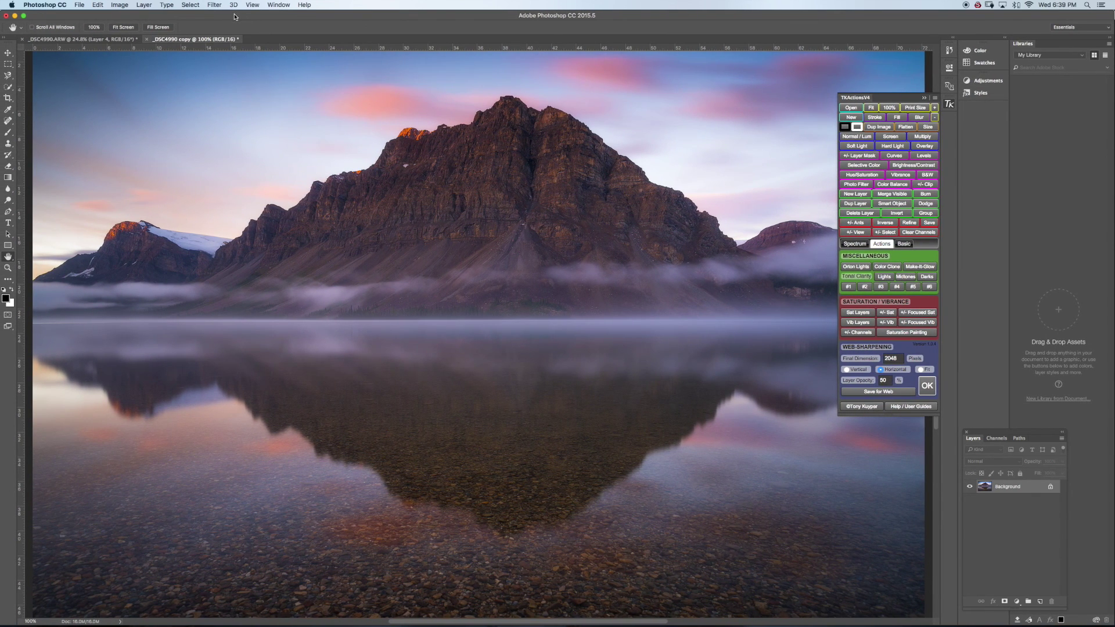